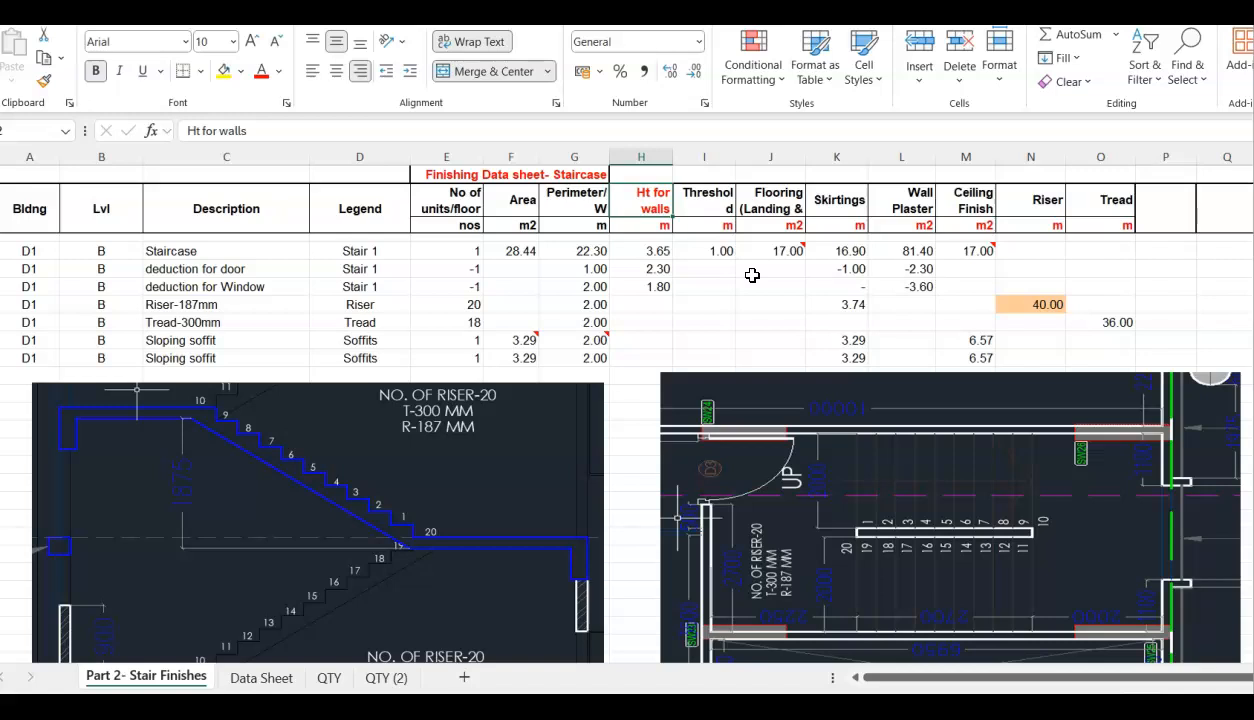
- Review the staircase finishes column headings from wall height and flooring through skirtings, wall plaster, ceiling finish, riser and tread
key("Right")
key("Right")
key("Left")
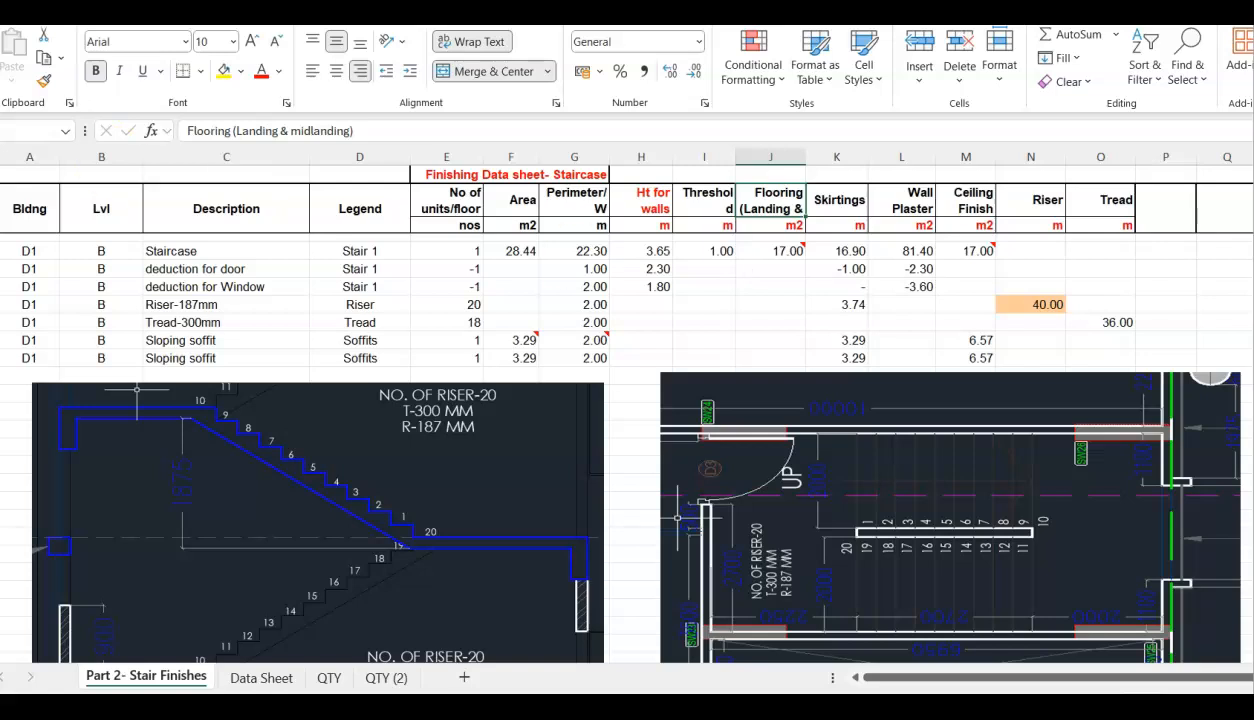
left_click(838, 203)
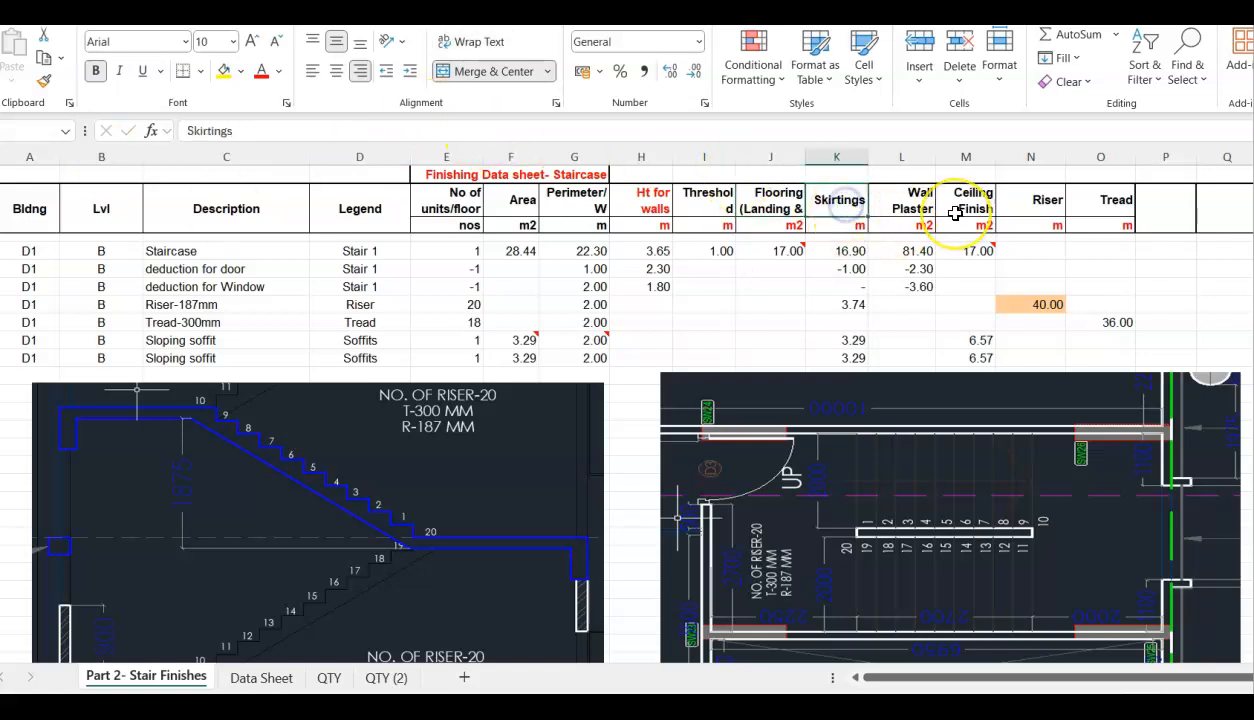
key("Right")
key("Right")
key("Right")
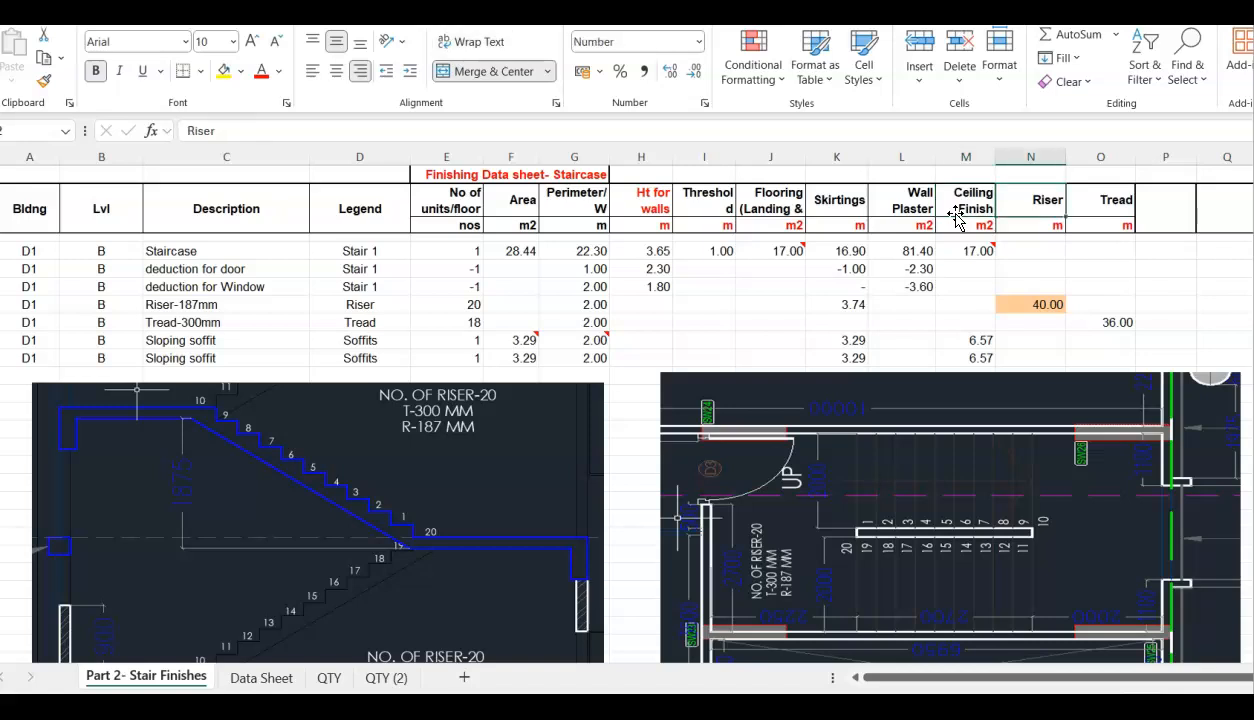
key("Right")
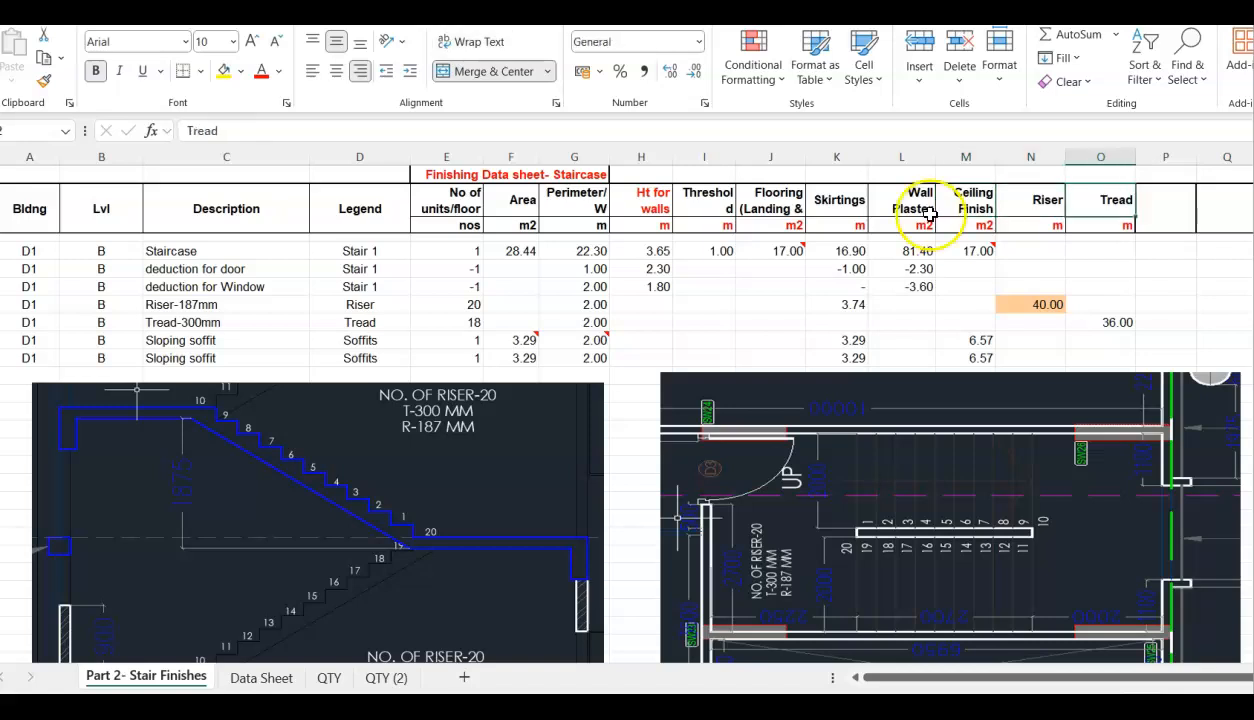
left_click(775, 205)
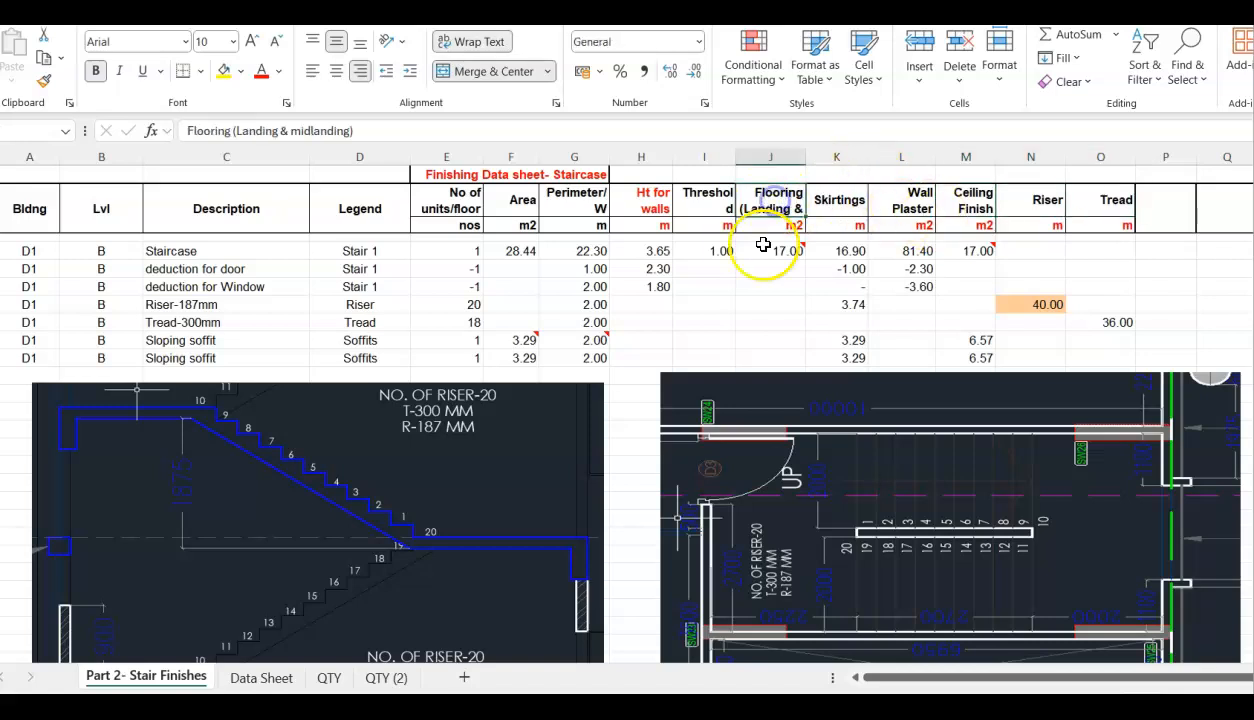
left_click(976, 199)
- Examine the staircase flooring formula with its cell note, and the cell references behind the riser quantity
left_click(772, 252)
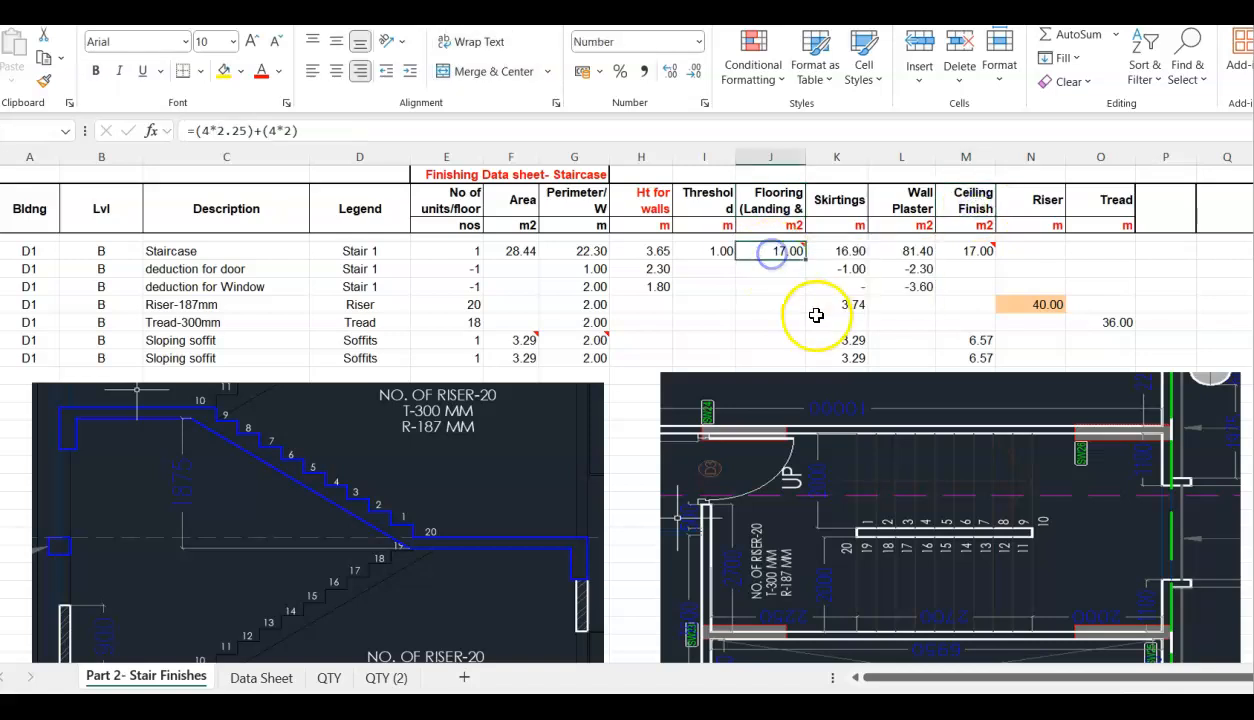
mouse_move(770, 252)
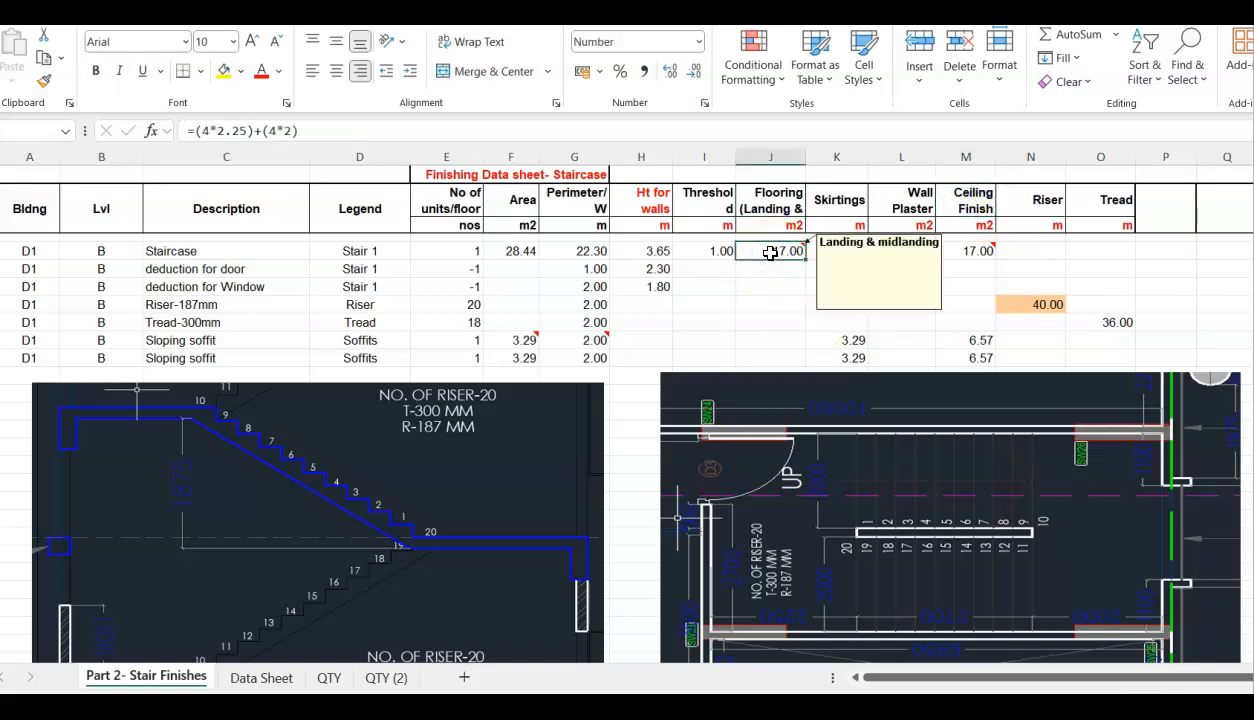
left_click(905, 318)
scroll(835, 275, "down", 1)
scroll(790, 262, "up", 1)
left_click_drag(1047, 305, 1097, 317)
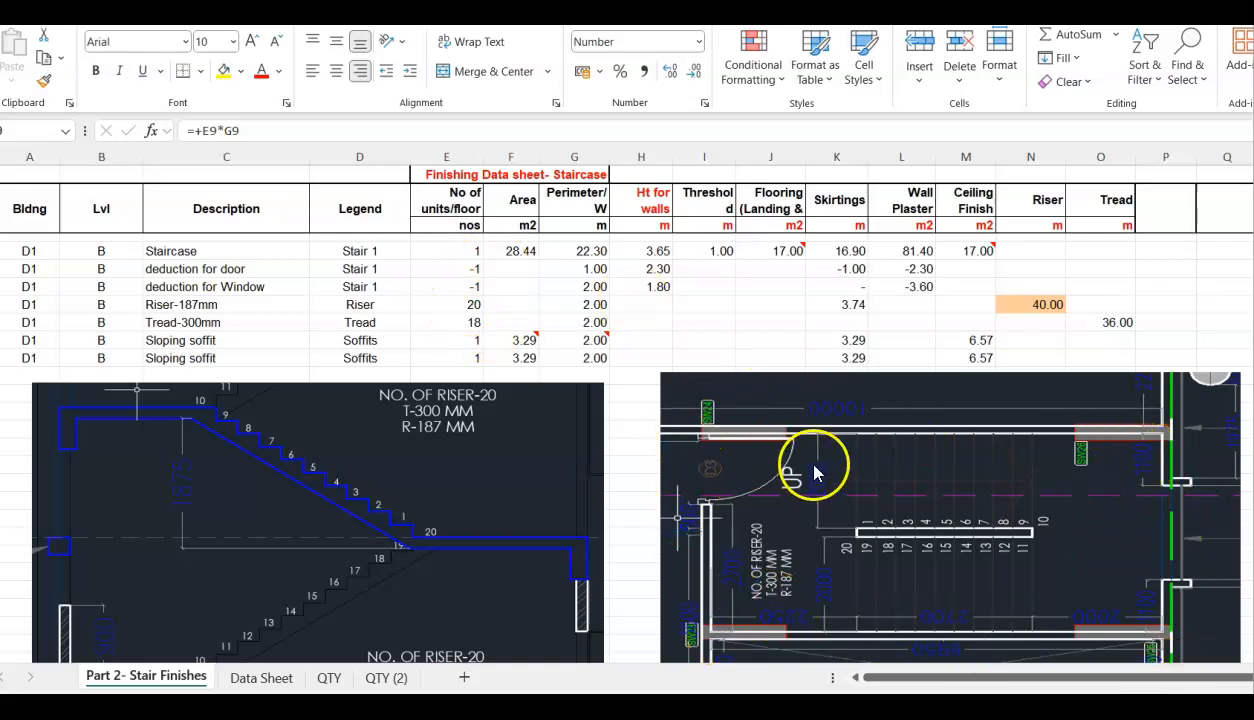
key("F2")
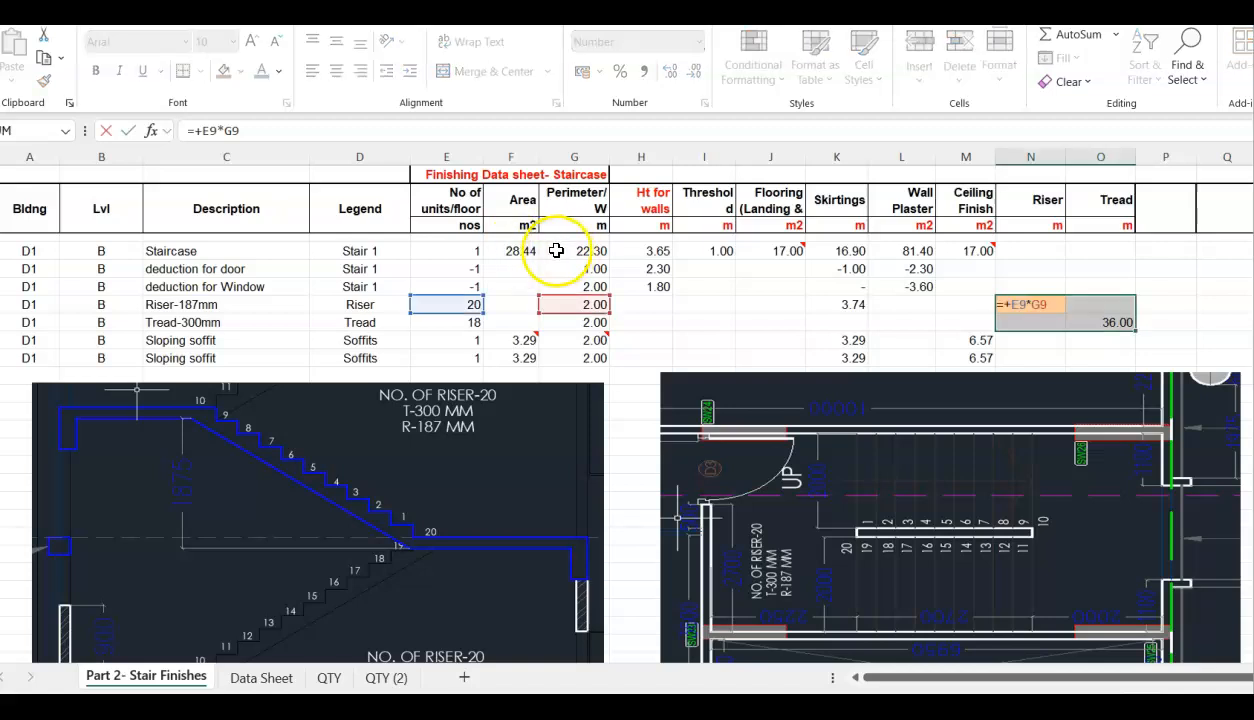
key("Return")
- Examine the staircase area and perimeter and the widths entered for the door, window and riser rows
left_click_drag(525, 251, 570, 251)
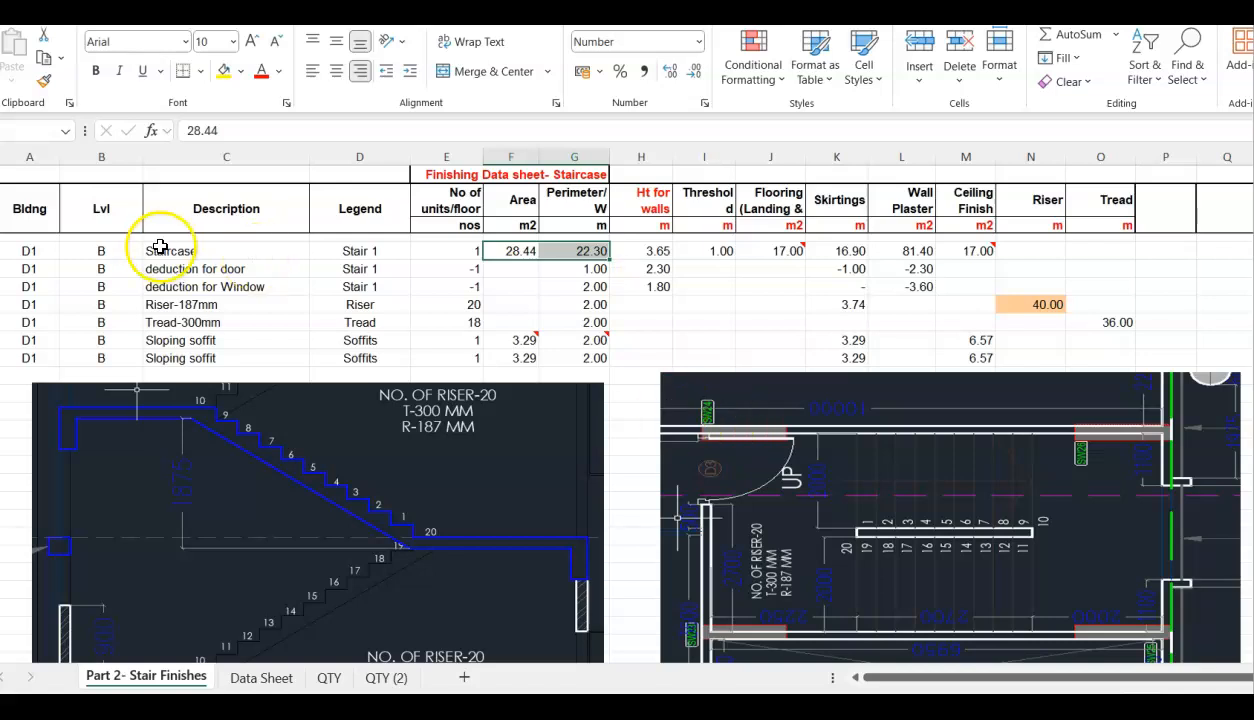
left_click_drag(580, 270, 590, 287)
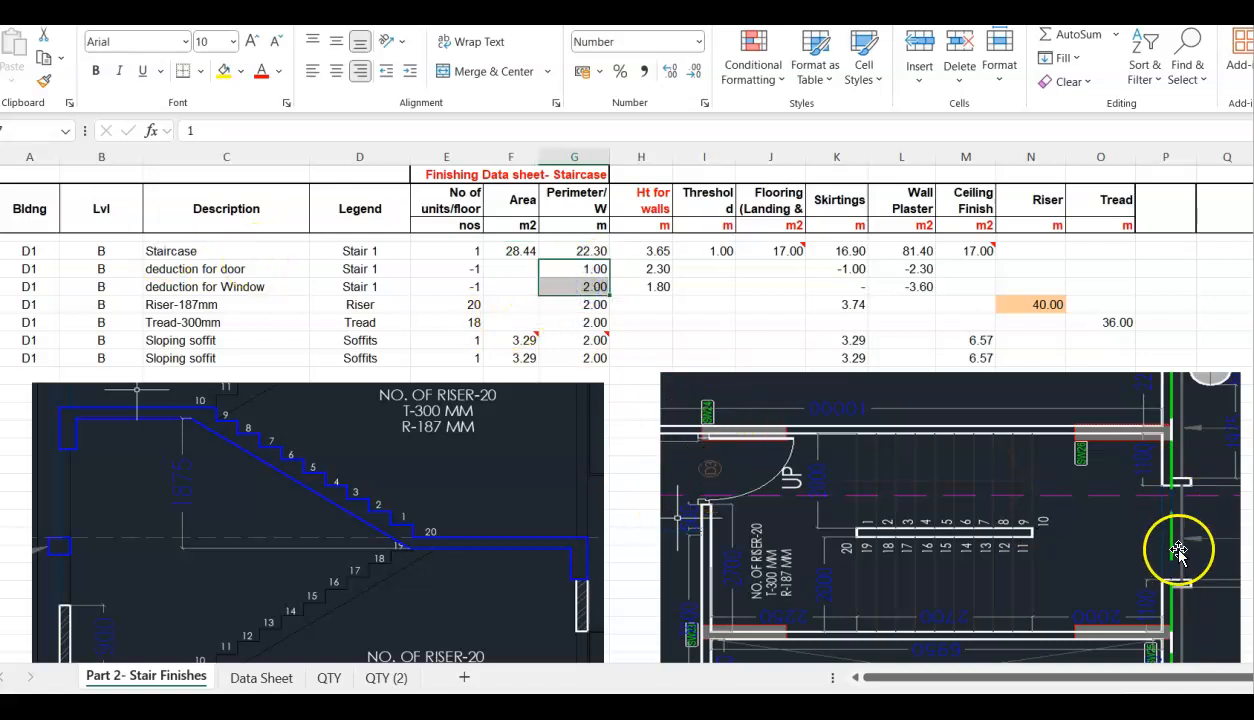
left_click(593, 305)
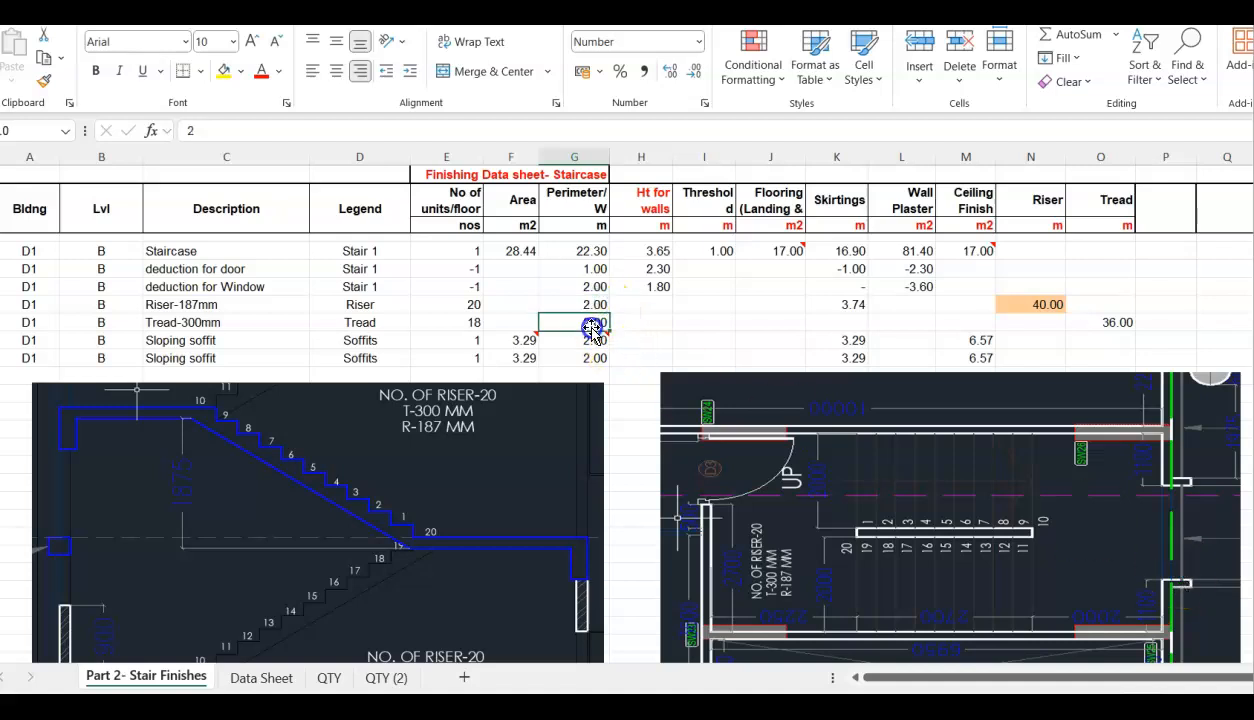
- Check the riser and tread counts per floor against the stair section drawing
left_click(477, 305)
left_click(454, 324)
left_click(472, 300)
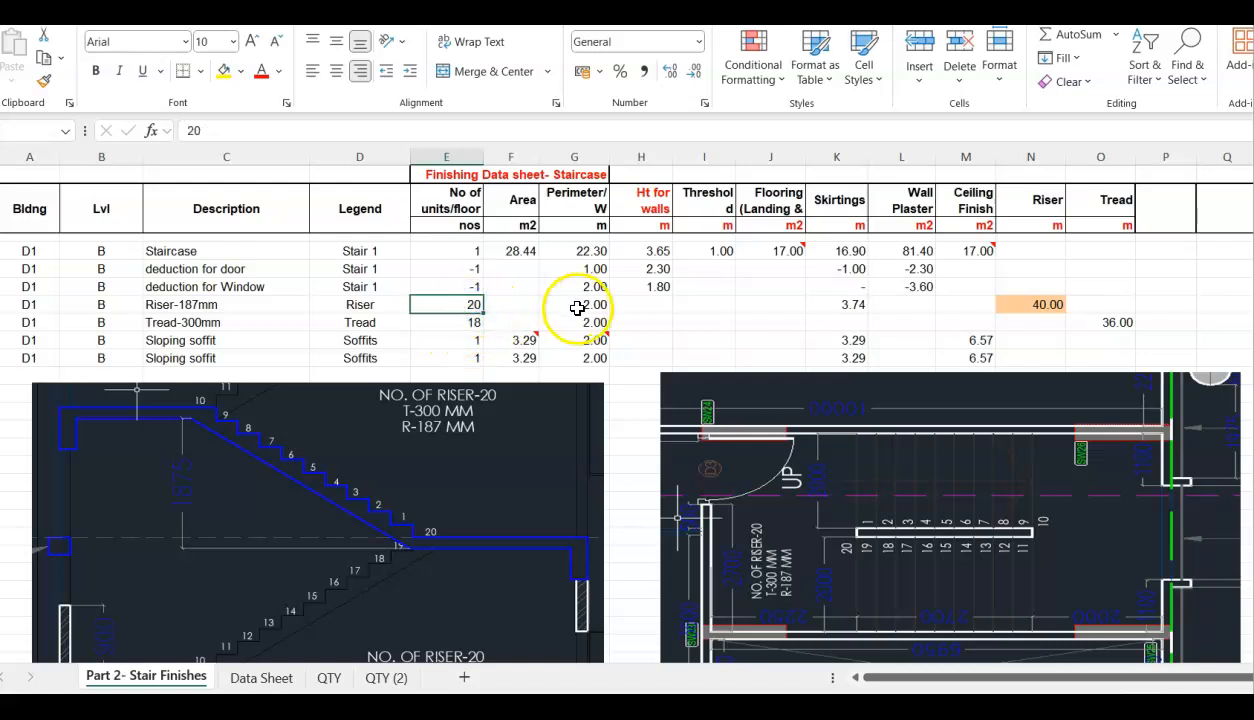
left_click(453, 322)
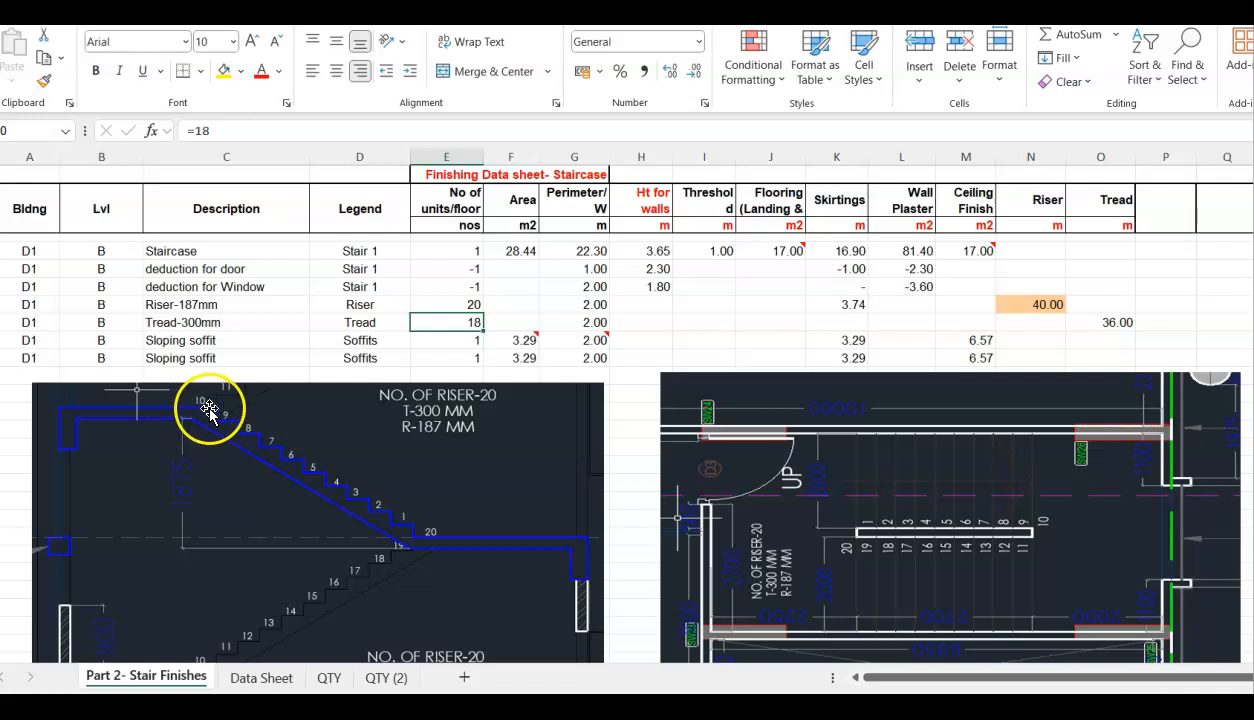
left_click_drag(466, 305, 464, 320)
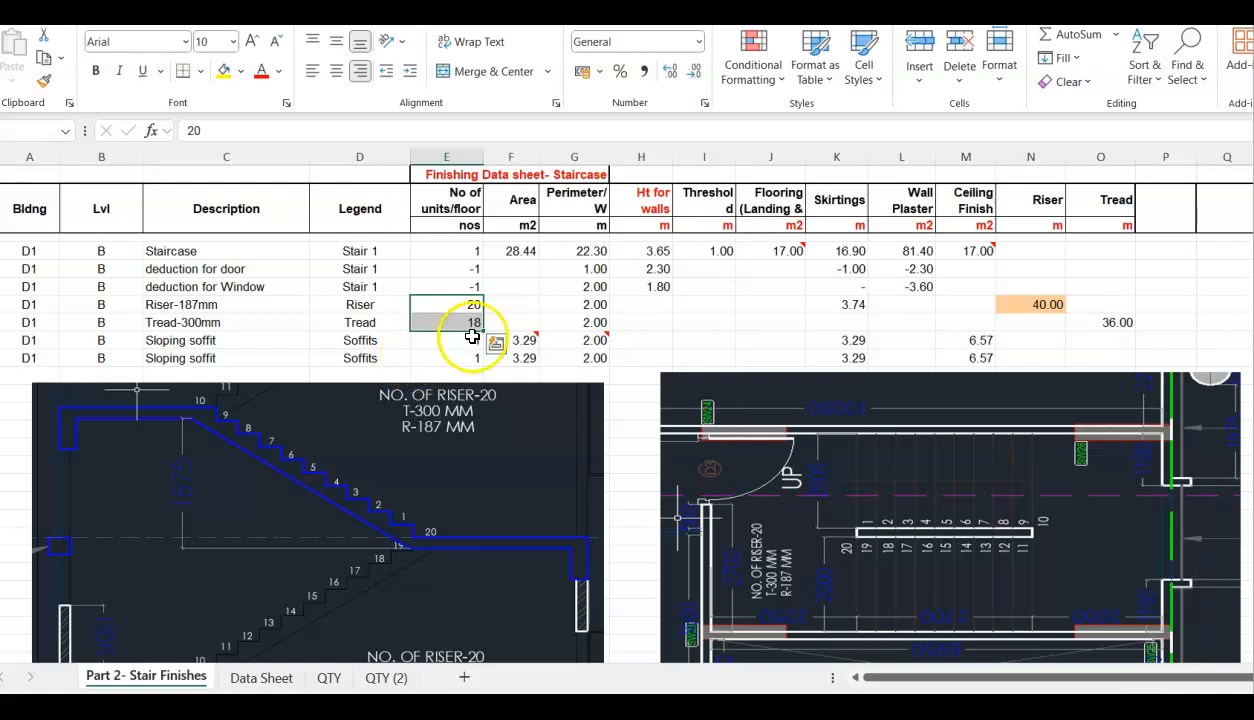
- Inspect the first sloping soffit's inclined length formula and its flight width, reading the note on each cell
left_click(518, 340)
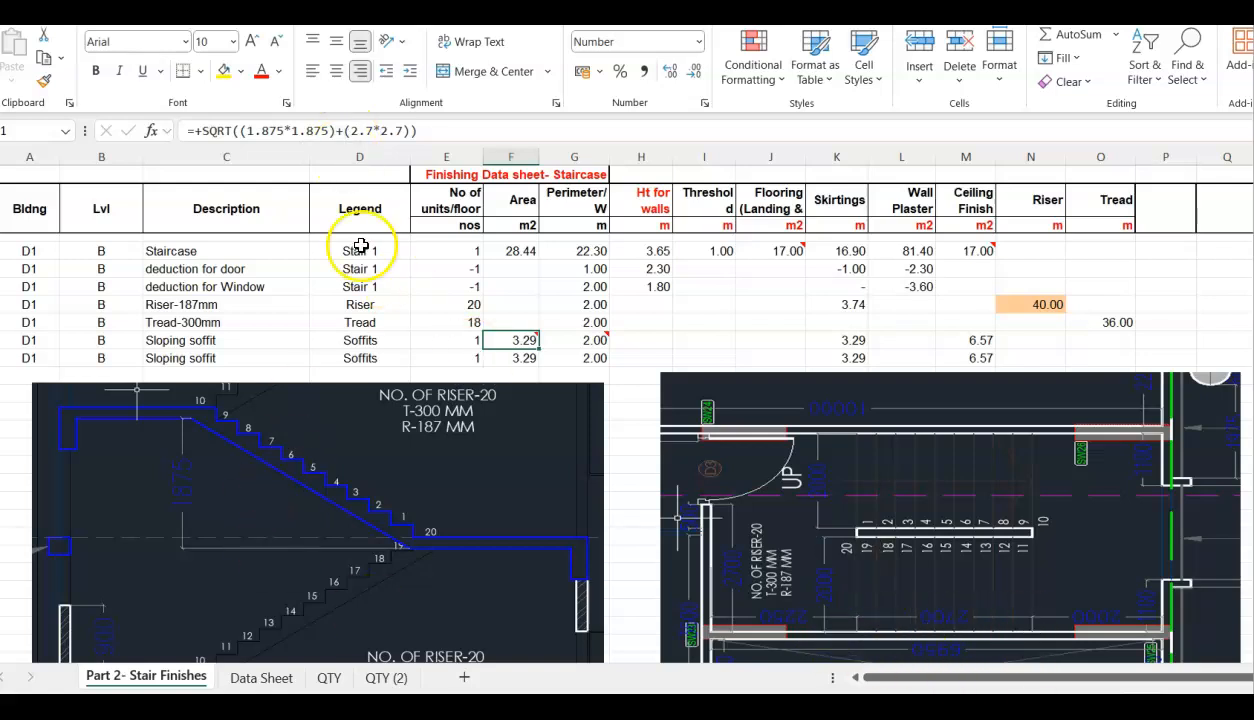
mouse_move(503, 336)
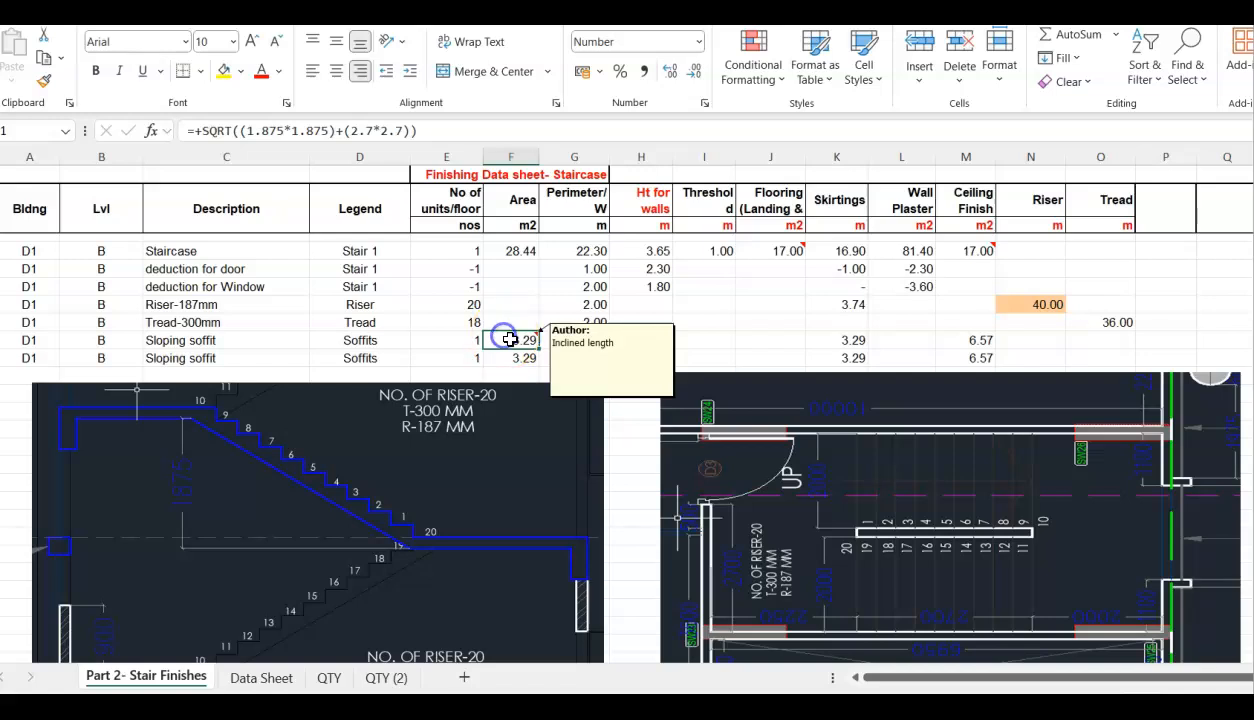
left_click(596, 338)
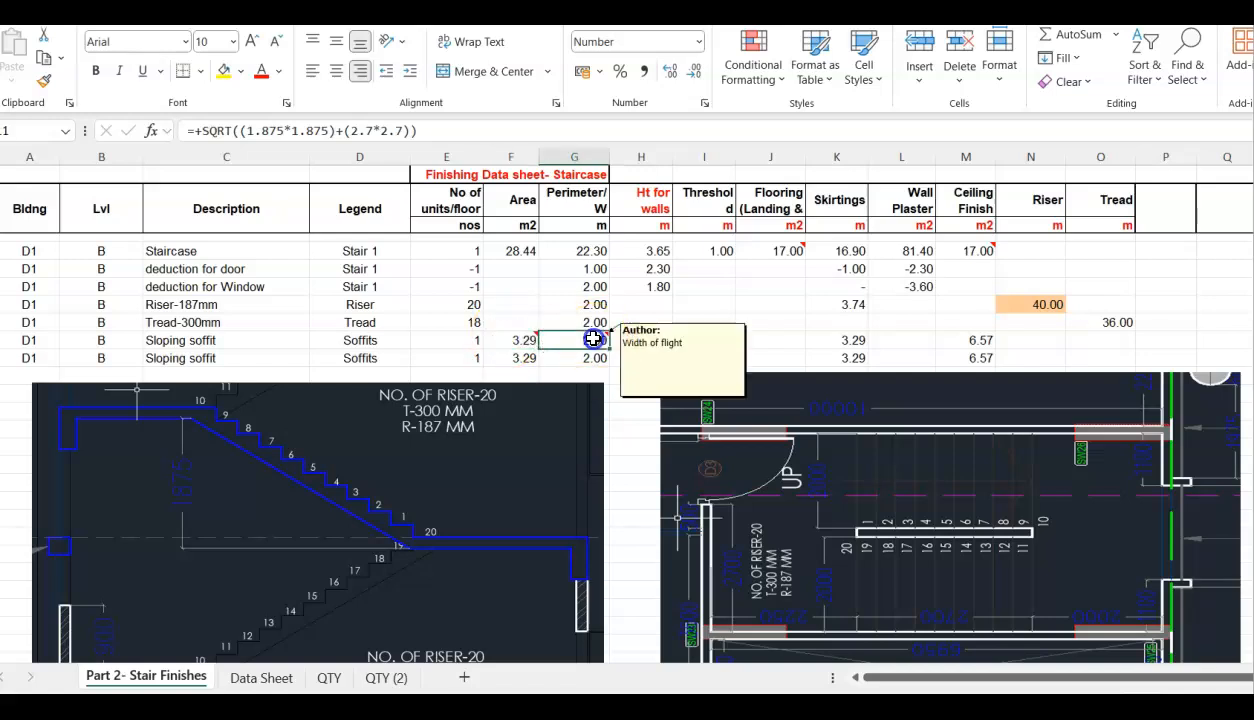
- Check the wall heights for the staircase, door deduction and window deduction, and the staircase threshold entry
left_click(645, 251)
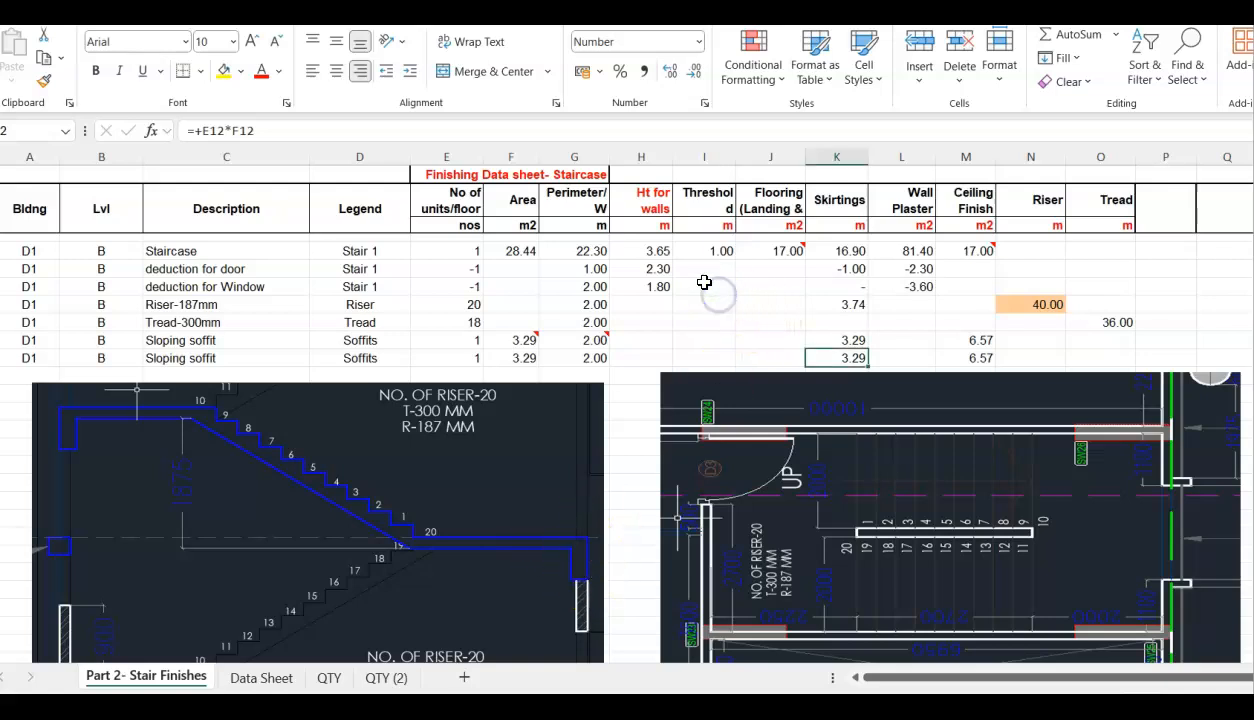
left_click(645, 267)
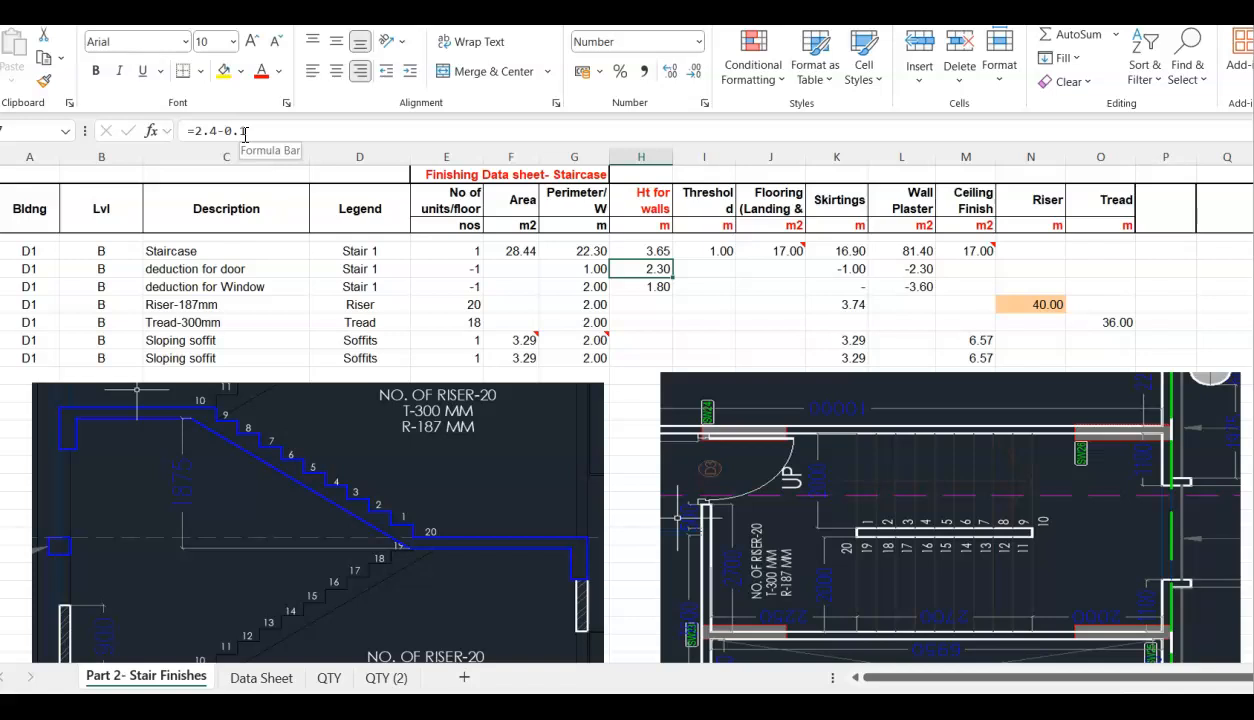
left_click(645, 288)
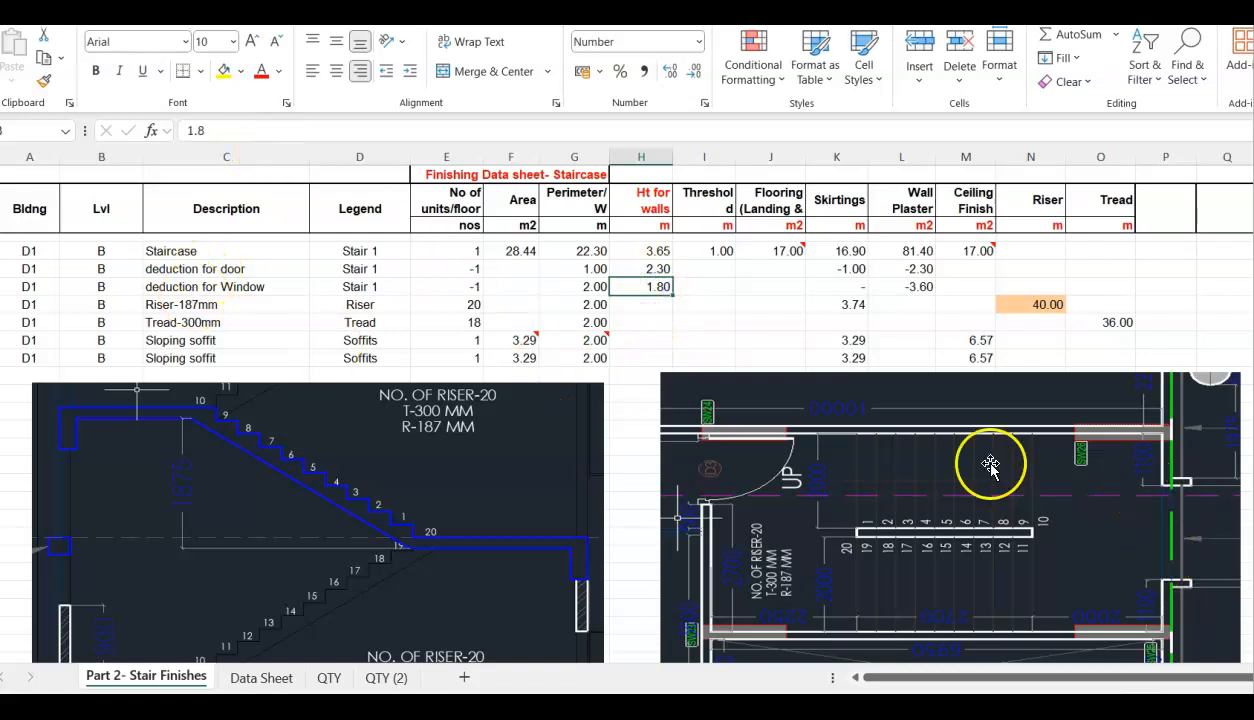
left_click(590, 288)
left_click(644, 287)
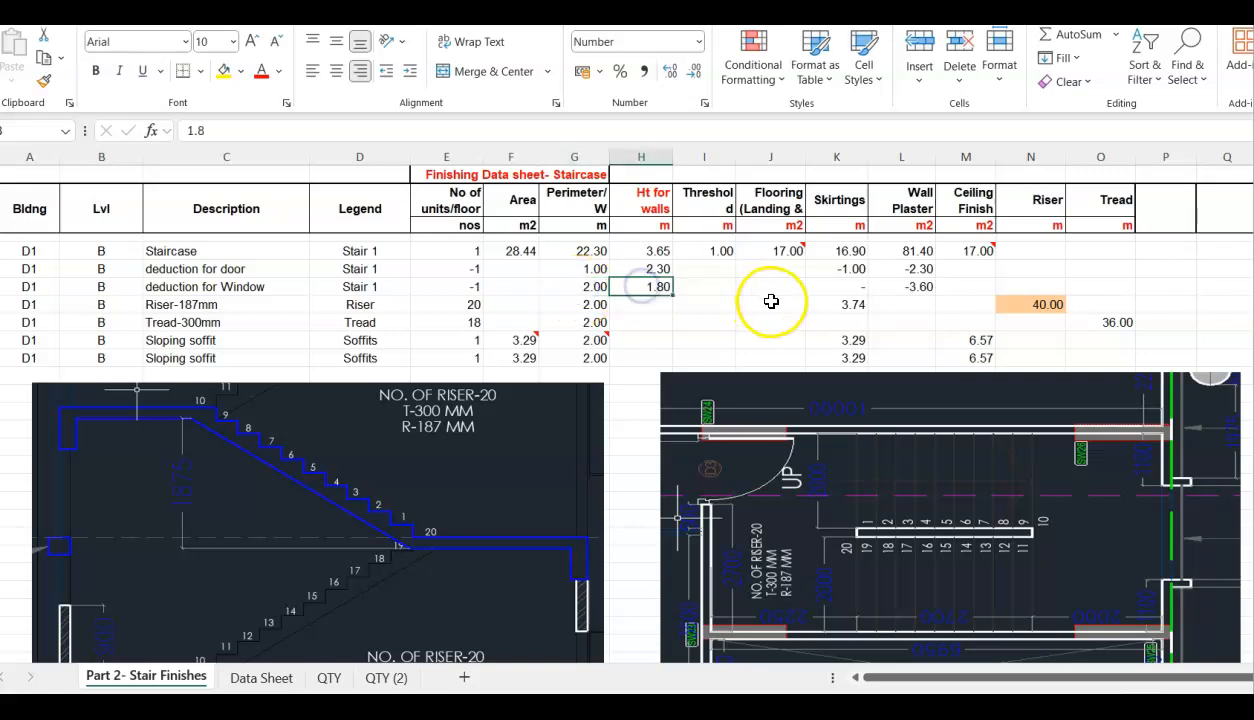
left_click(716, 251)
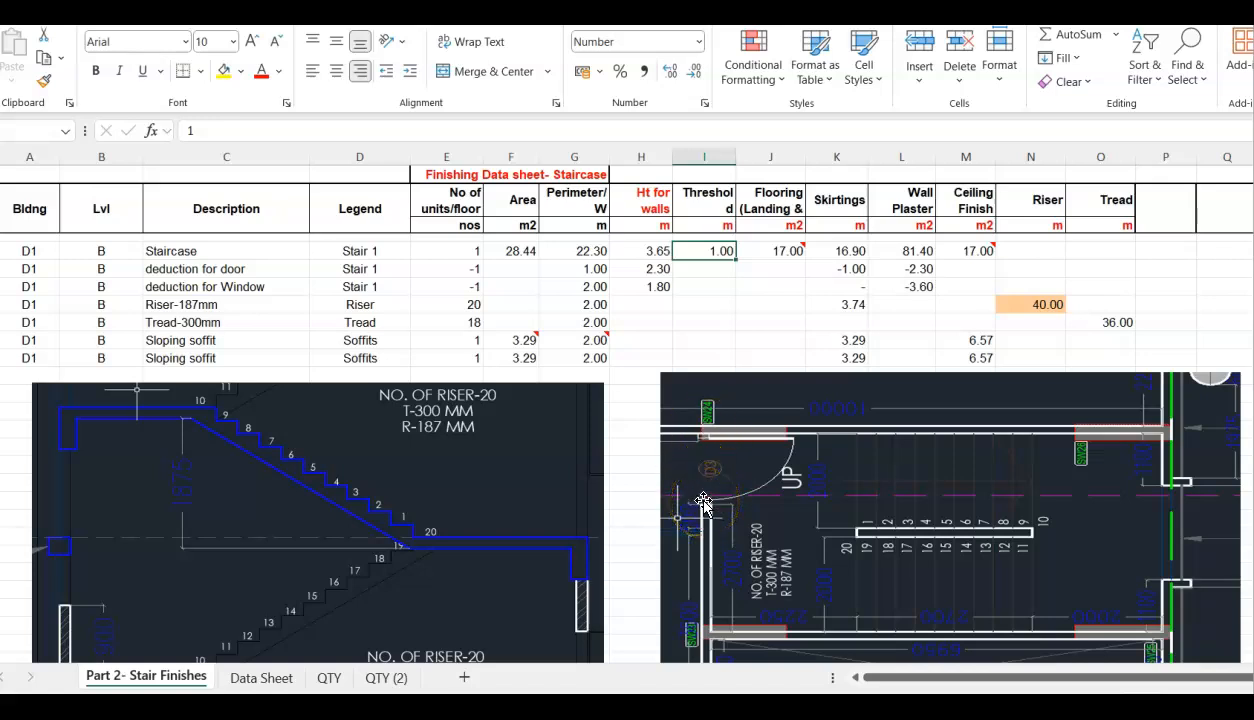
- Increase the heading row's height to fit the Flooring (Landing & midlanding) title, and check the staircase flooring formula
left_click(785, 204)
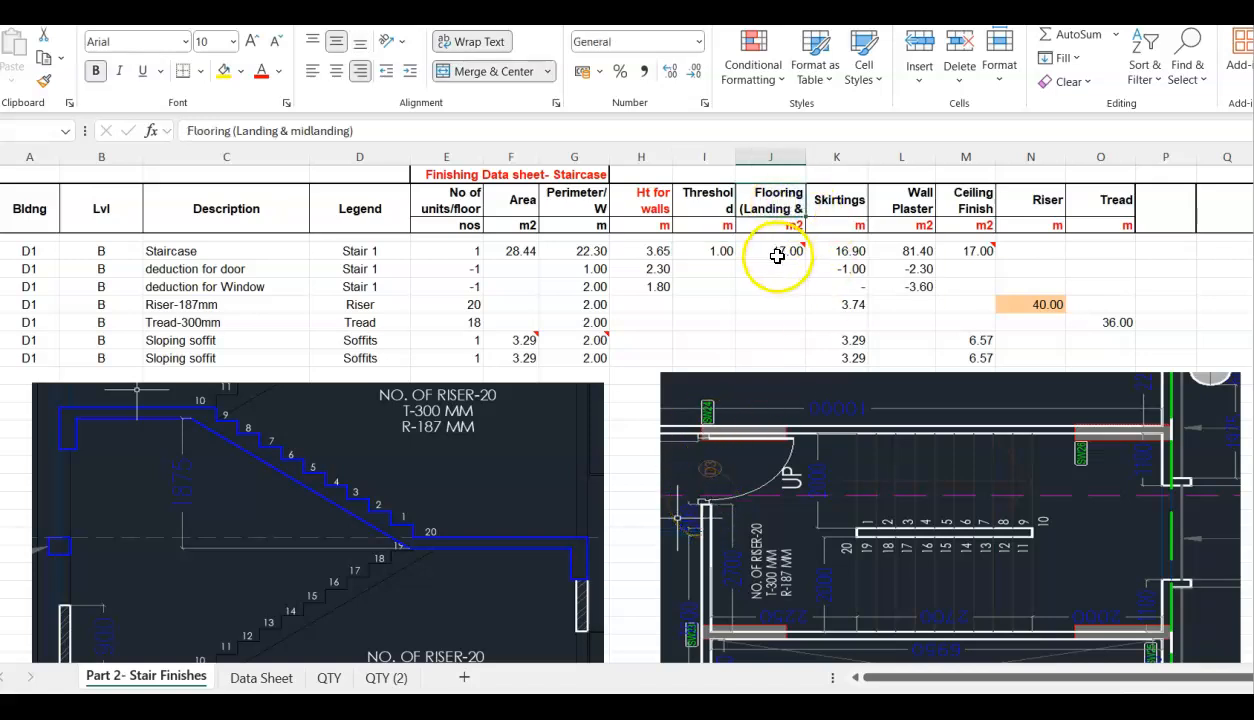
left_click_drag(0, 217, 0, 233)
left_click(773, 260)
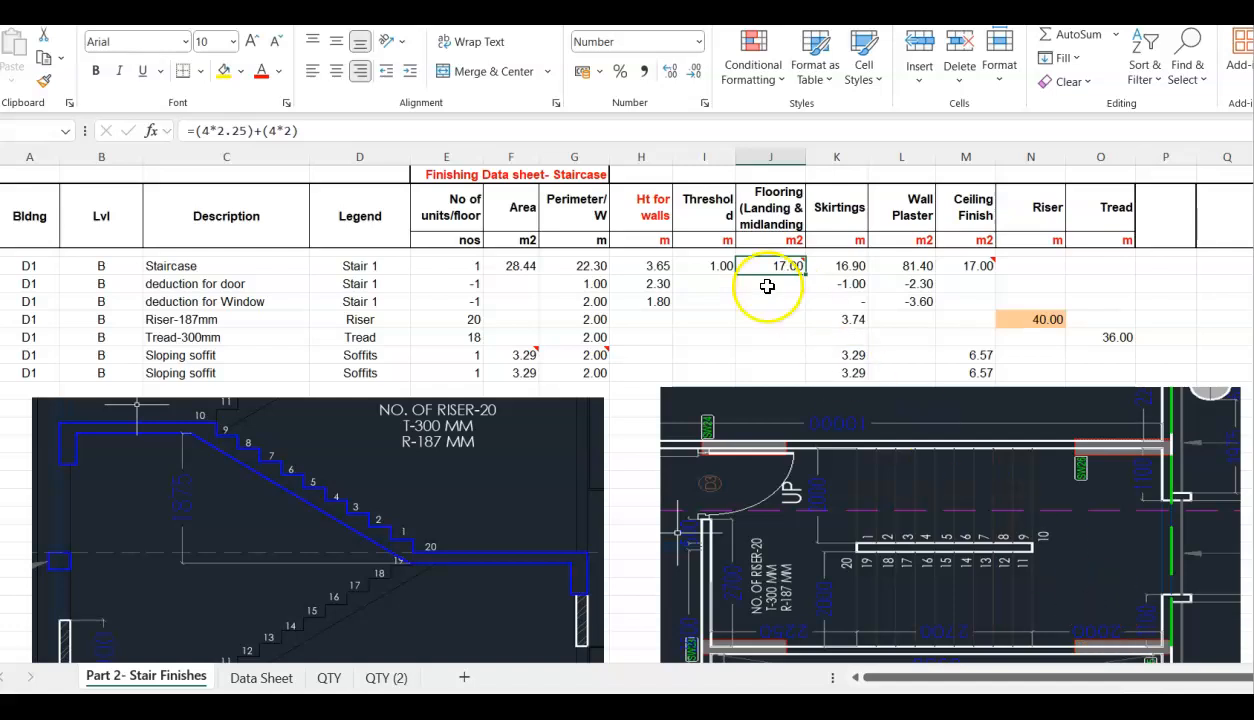
- Examine the staircase skirting formula and compare its deductions with the sloping soffit's inclined length entry
left_click(846, 266)
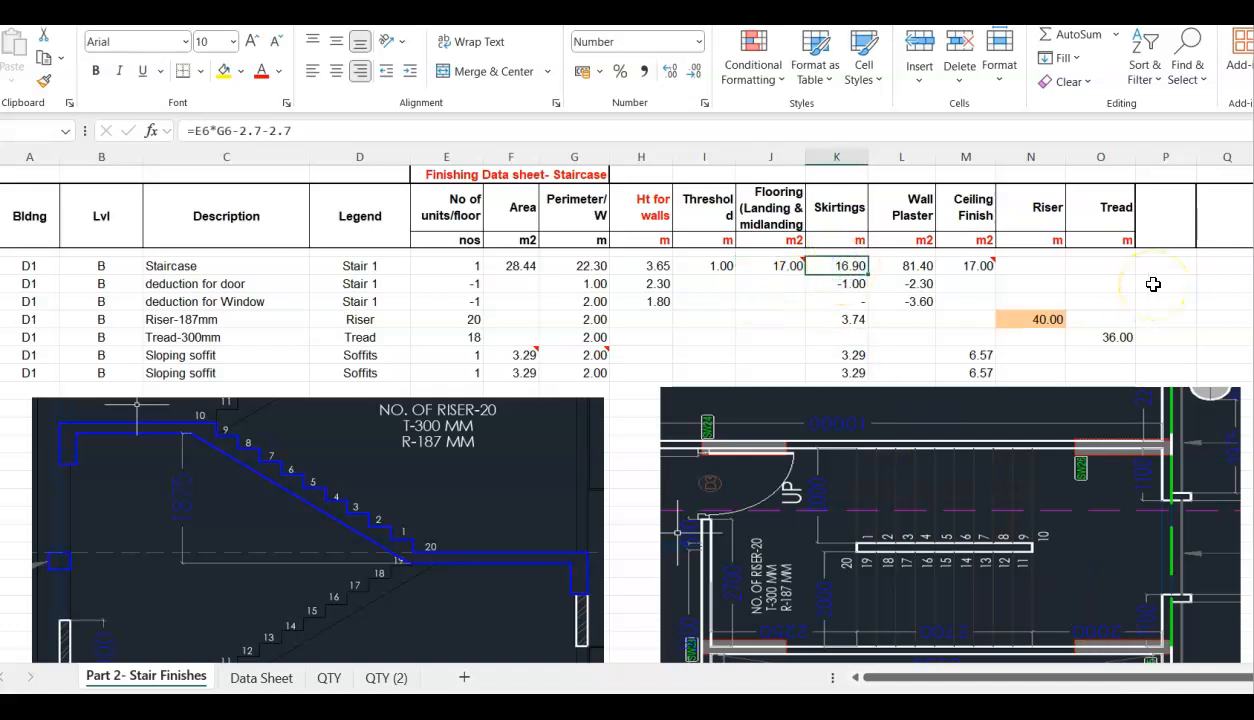
key("F2")
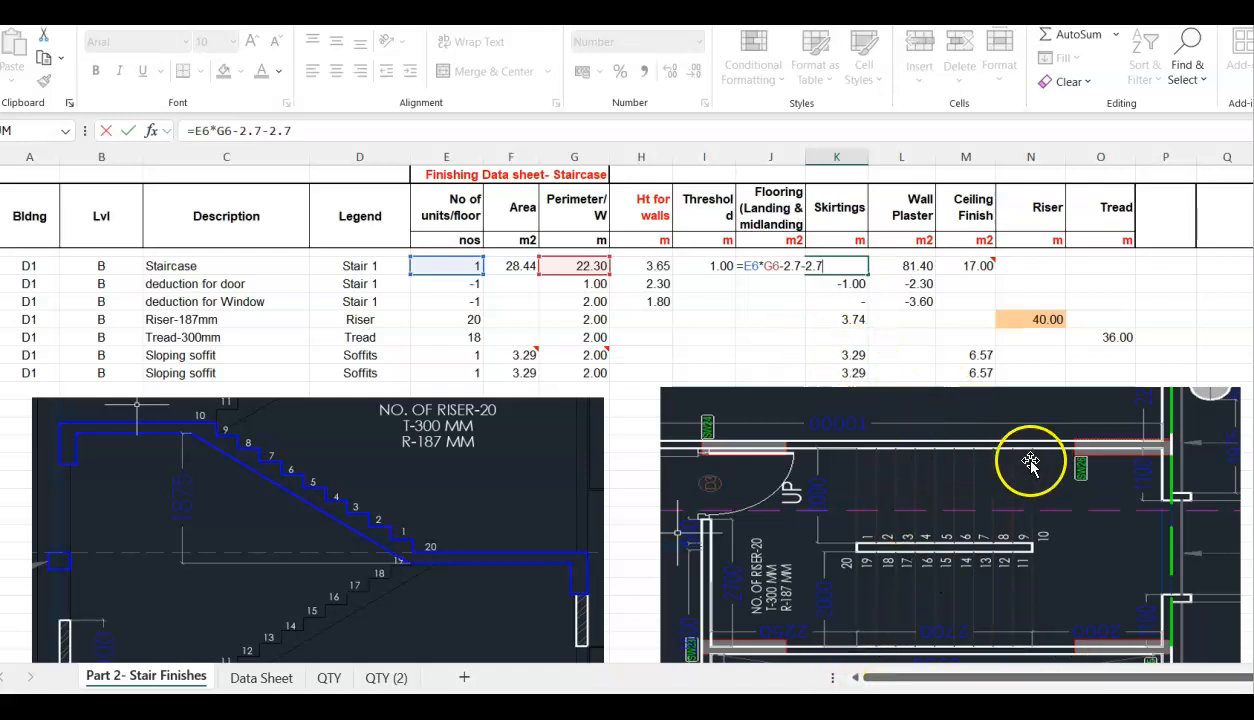
mouse_move(522, 360)
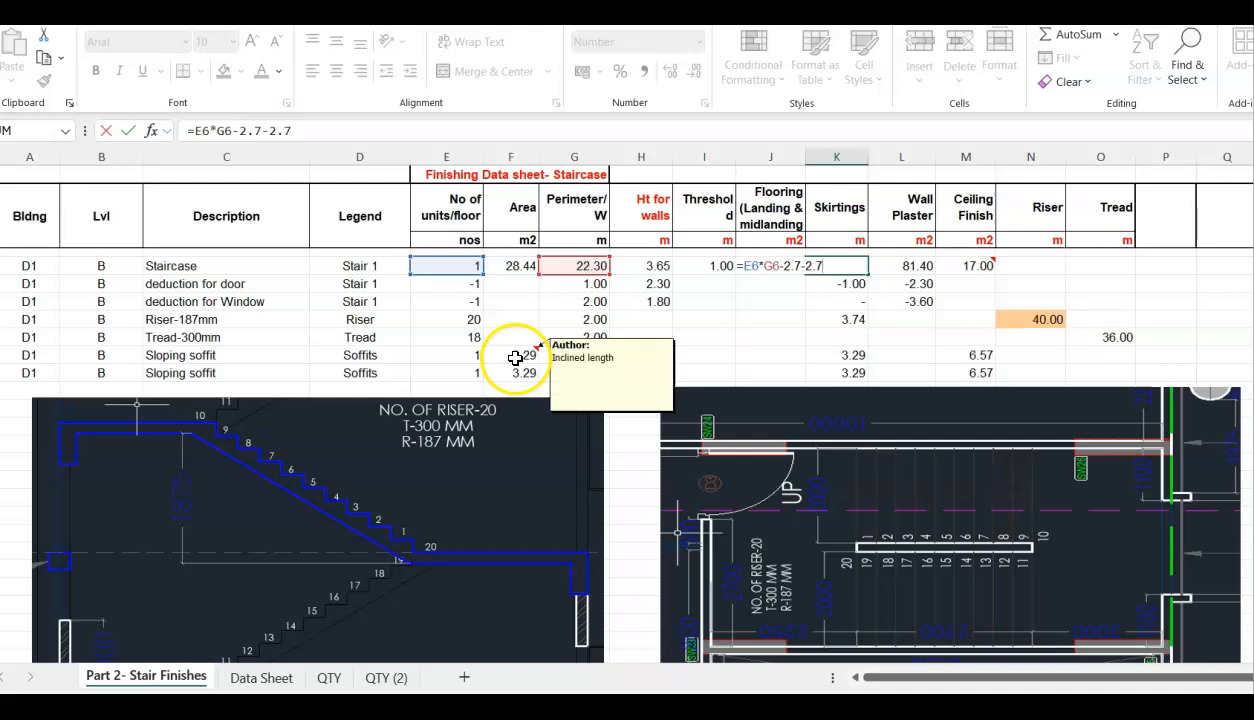
key("ctrl+Return")
- Inspect the skirting entries for the door deduction, riser and both sloping soffit rows, tracing the formulas' cell references
left_click(836, 283)
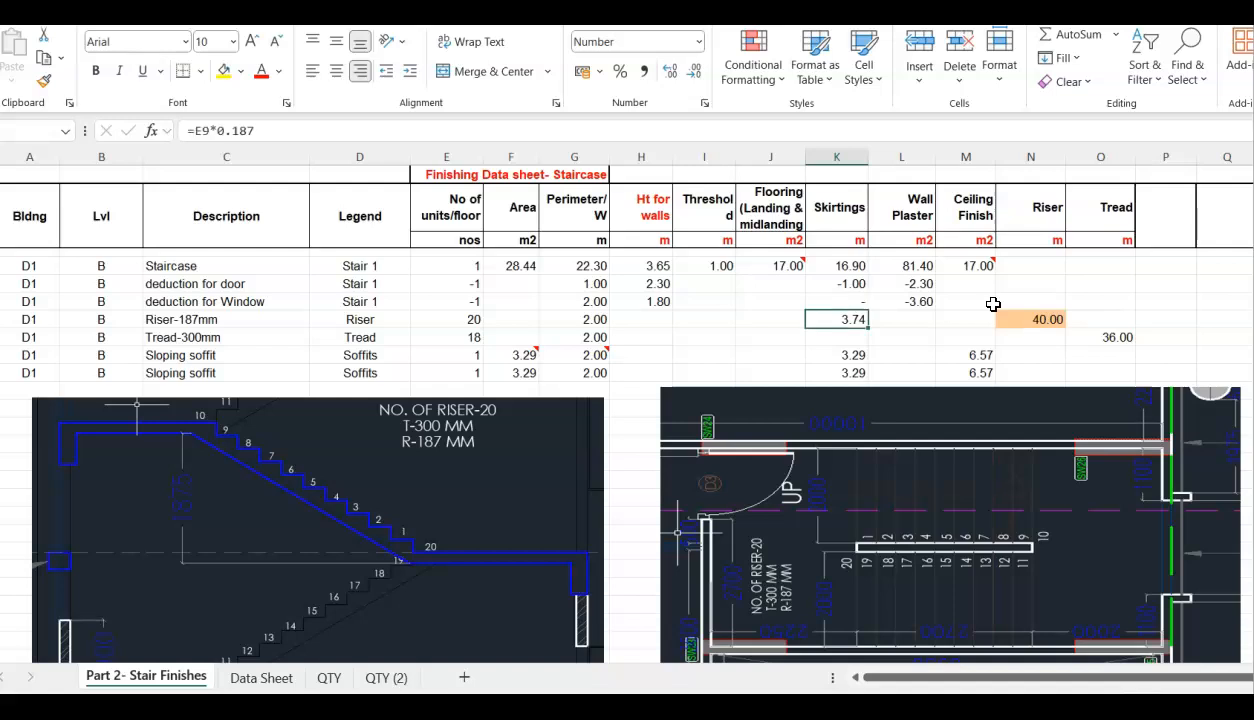
key("F2")
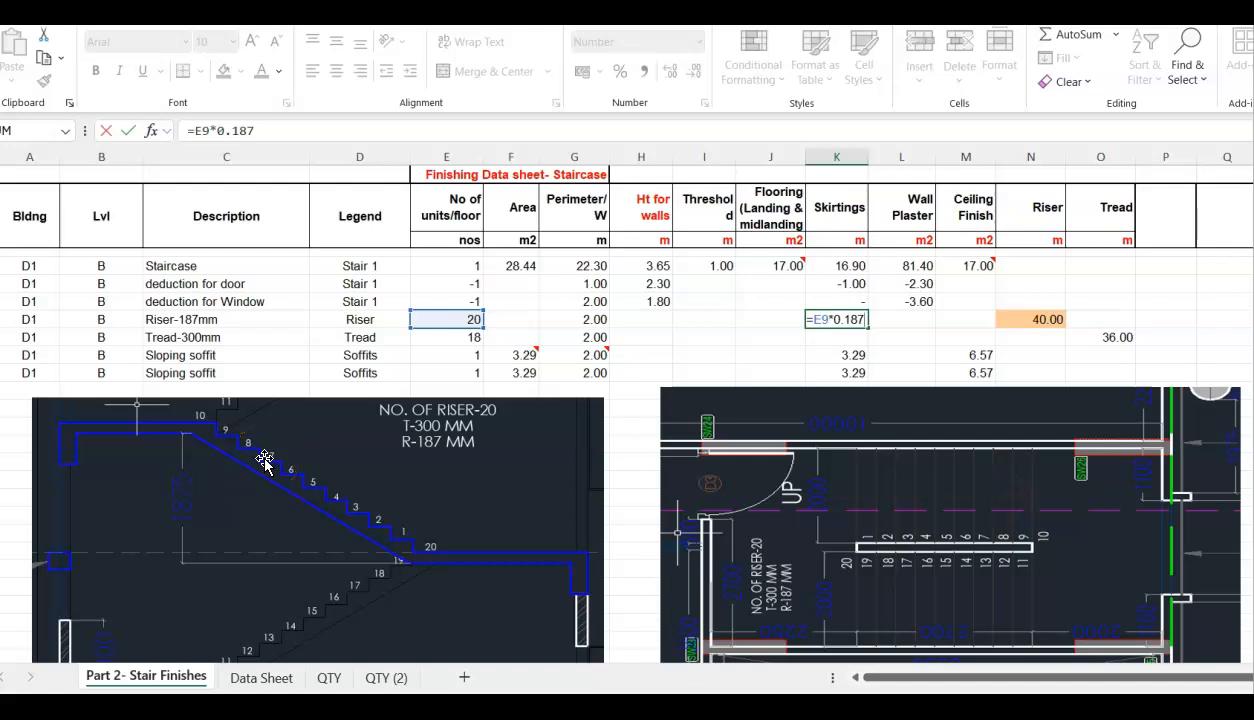
key("ctrl+Return")
key("F2")
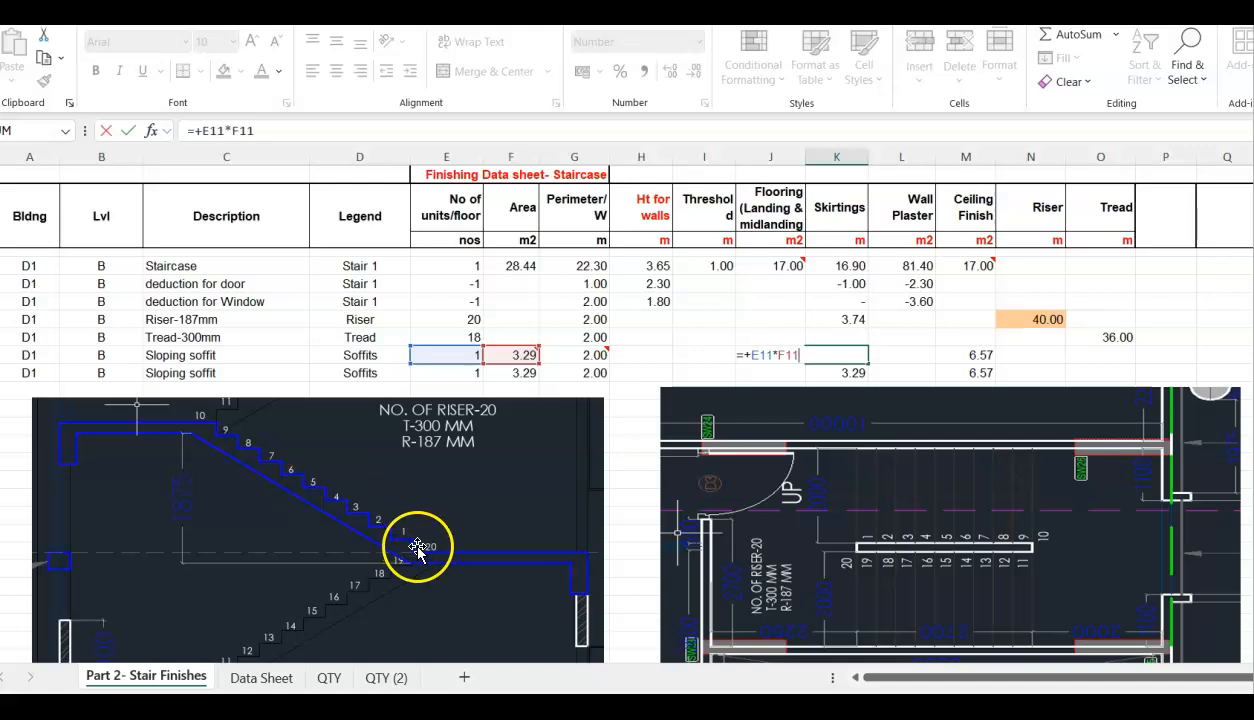
key("Return")
key("F2")
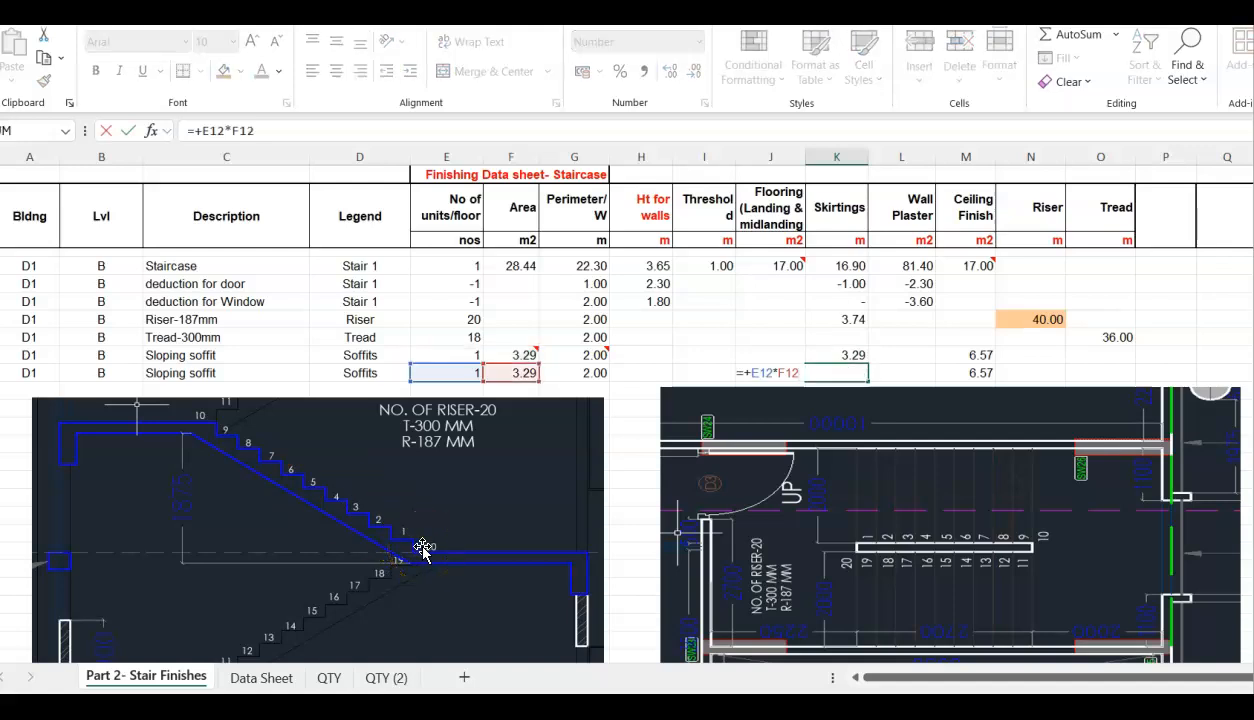
key("Escape")
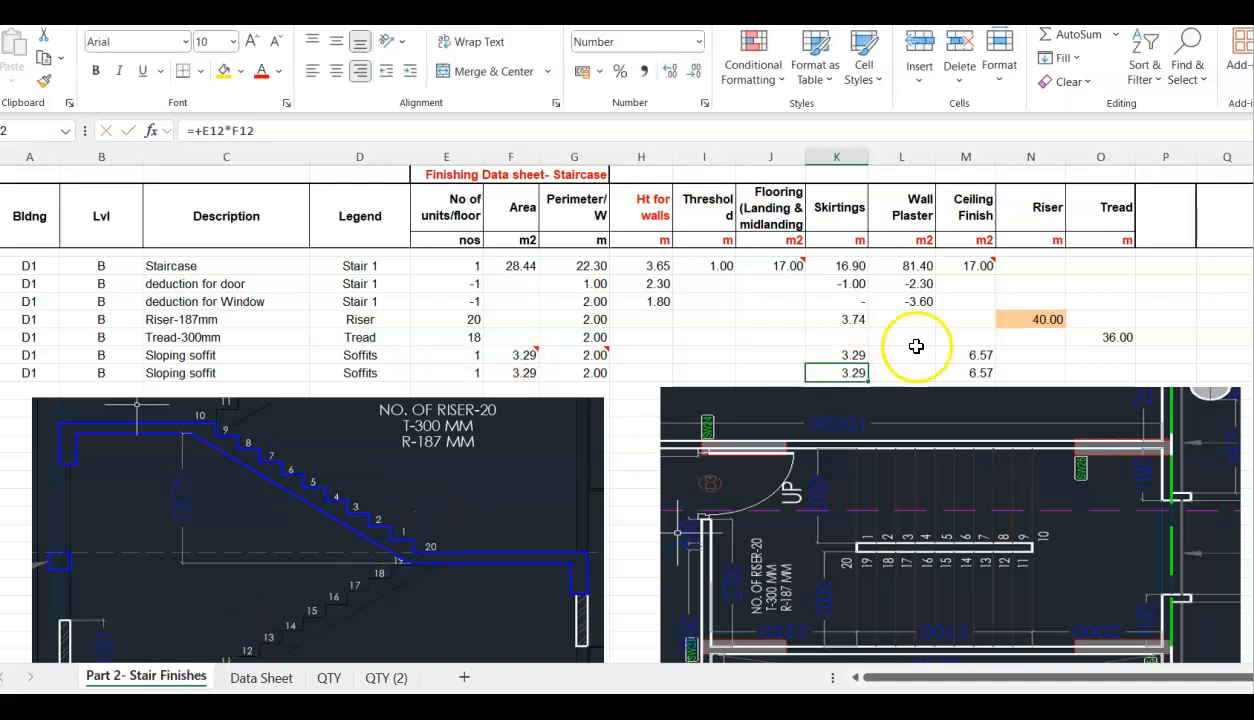
- Trace the staircase wall plaster formula's references and inspect the formula behind its wall height
left_click(899, 264)
key("F2")
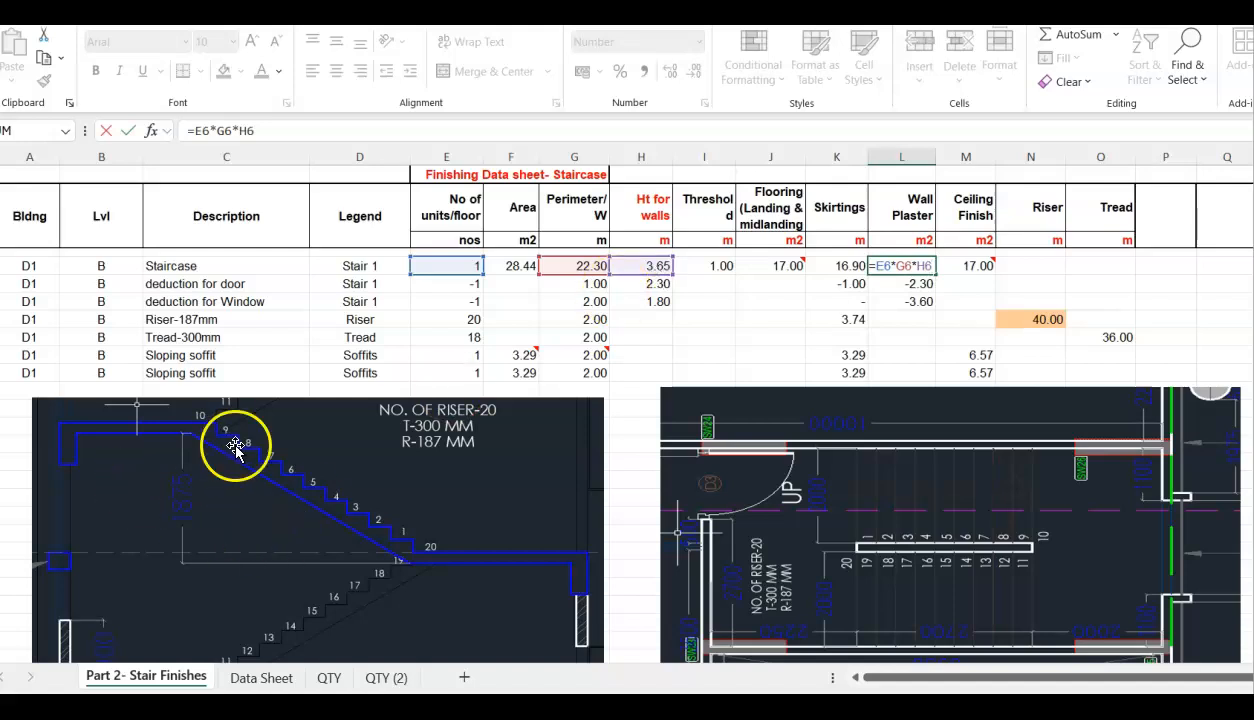
left_click(657, 267)
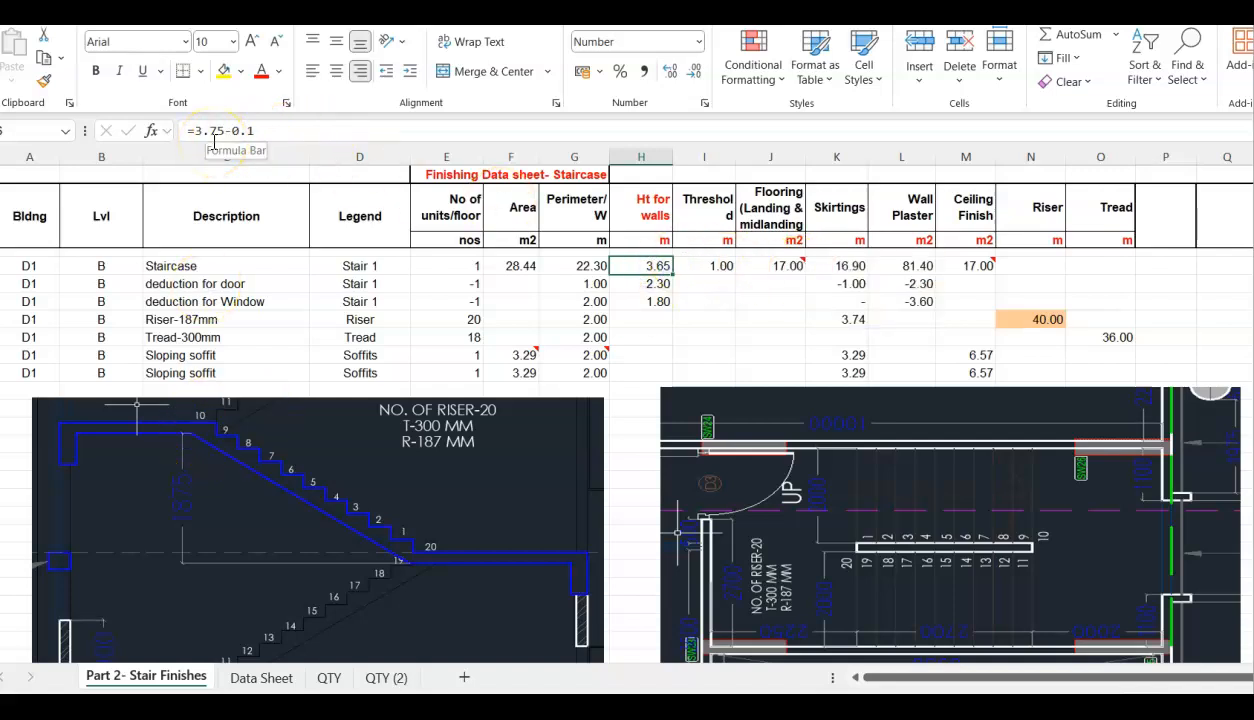
- Inspect the wall plaster formulas for the staircase, door deduction and window deduction rows, tracing their cell references
left_click(904, 268)
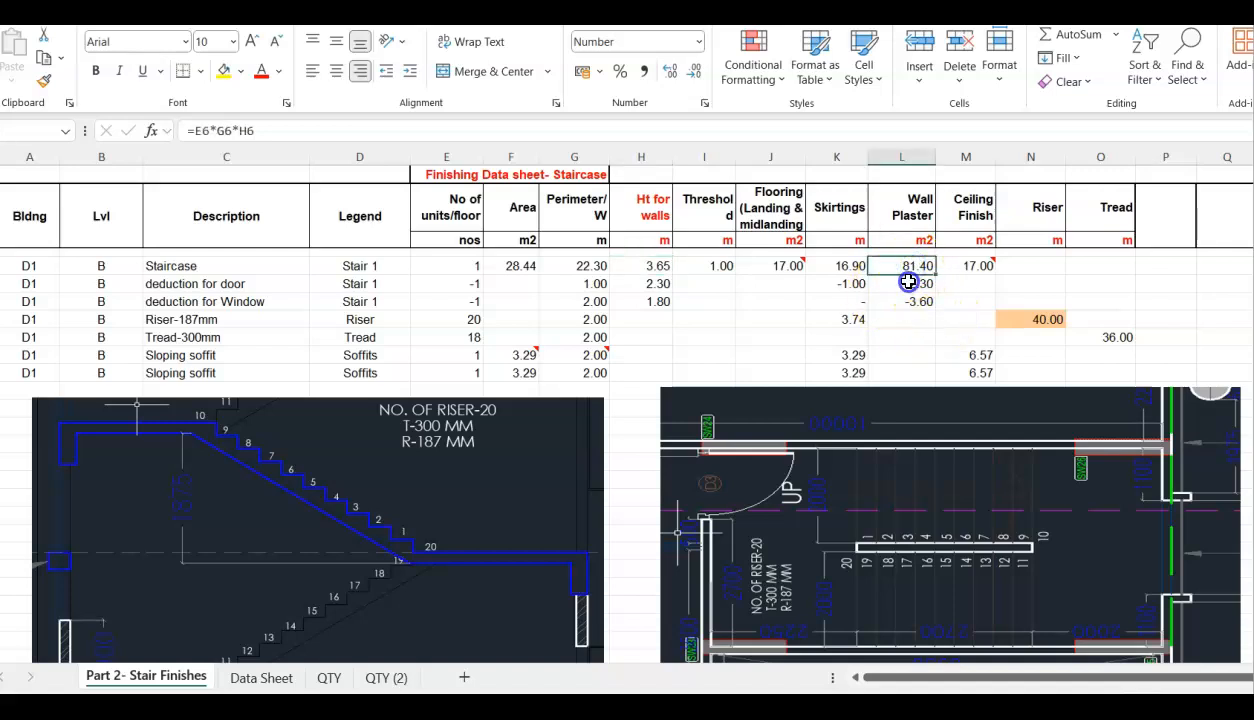
double_click(908, 283)
key("Return")
key("F2")
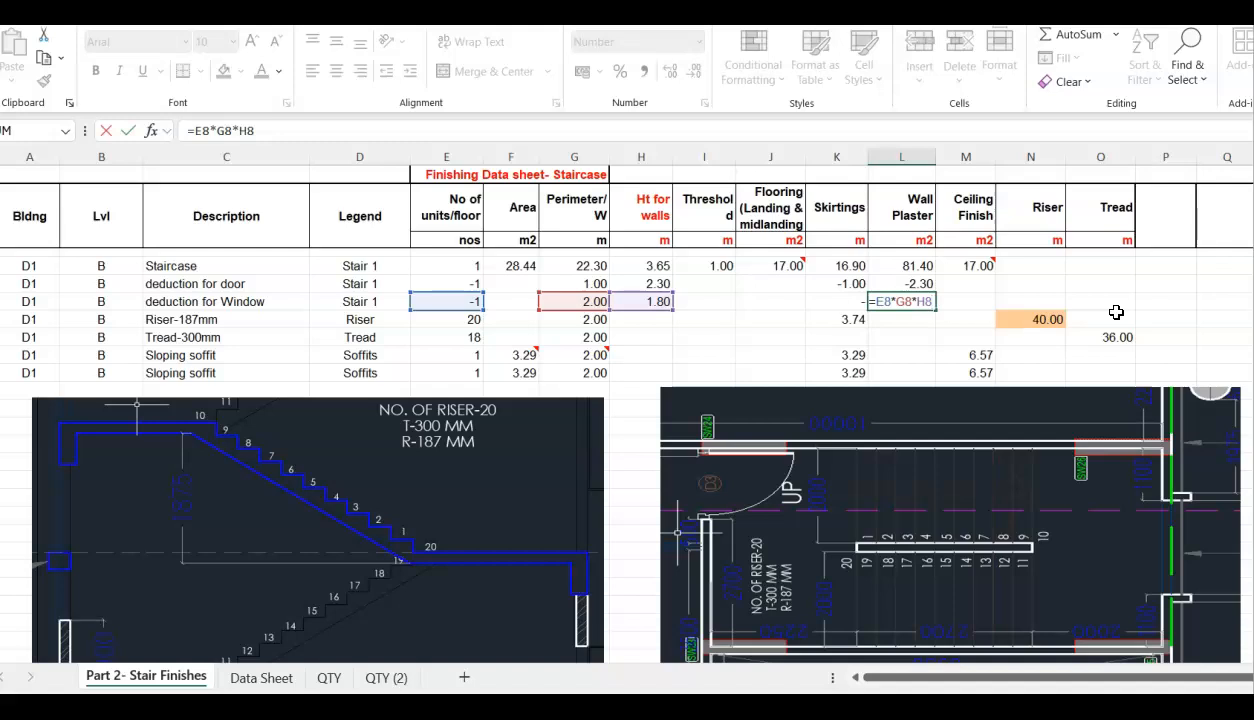
key("ctrl+Return")
- Examine the staircase ceiling finish formula and compare its dimensions with the landings on the plan drawing
key("Up")
key("Up")
key("Right")
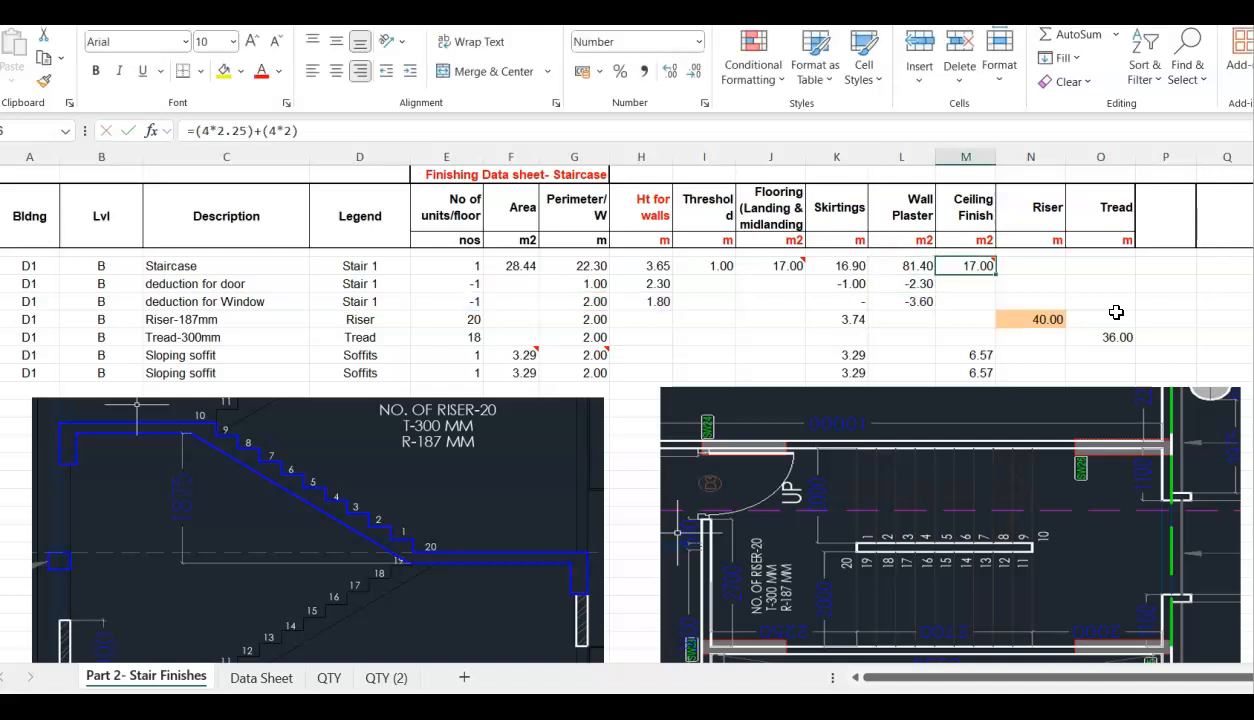
key("F2")
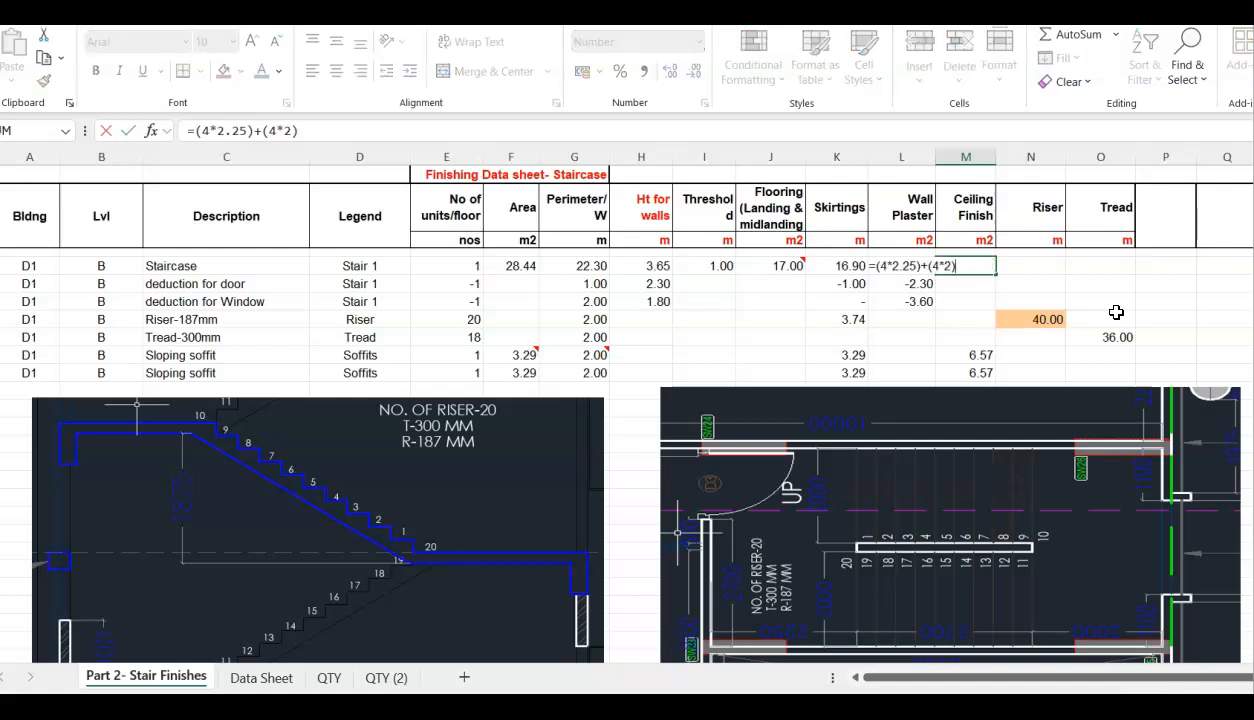
key("Escape")
mouse_move(985, 264)
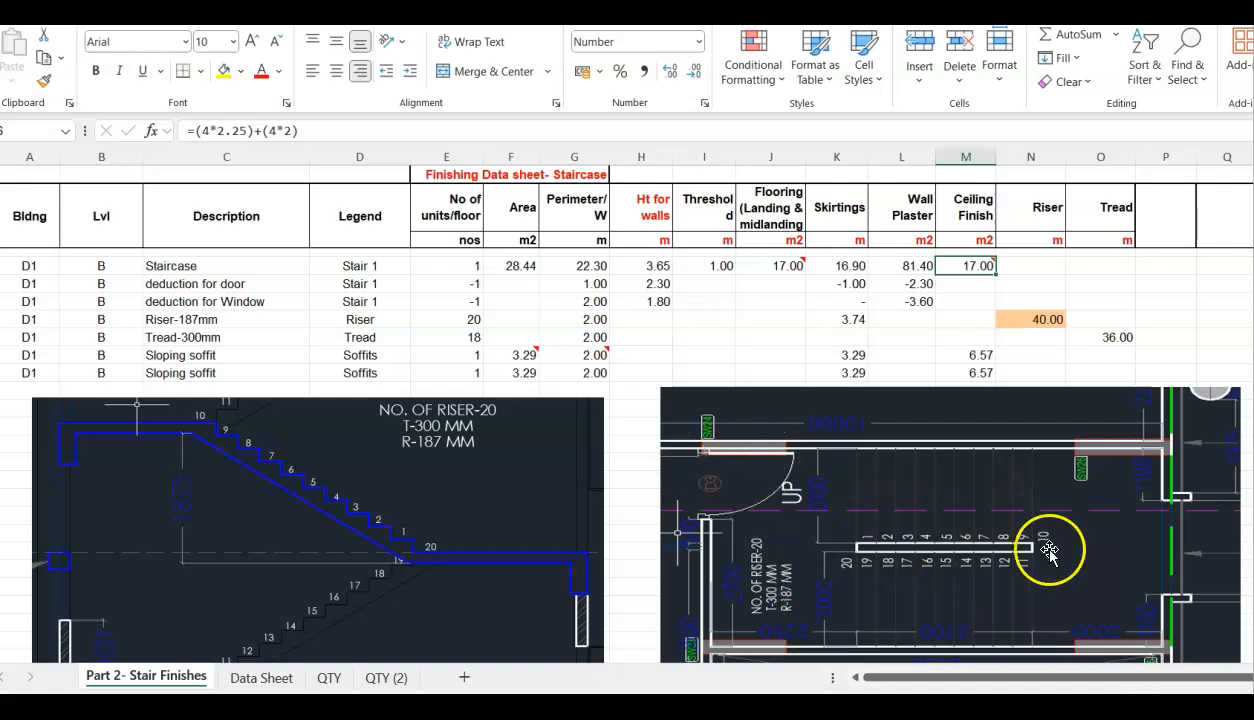
- Trace the ceiling finish formulas of both sloping soffit rows, and highlight the ceiling finish quantities from the staircase row down
left_click(981, 352)
scroll(1036, 336, "down", 1)
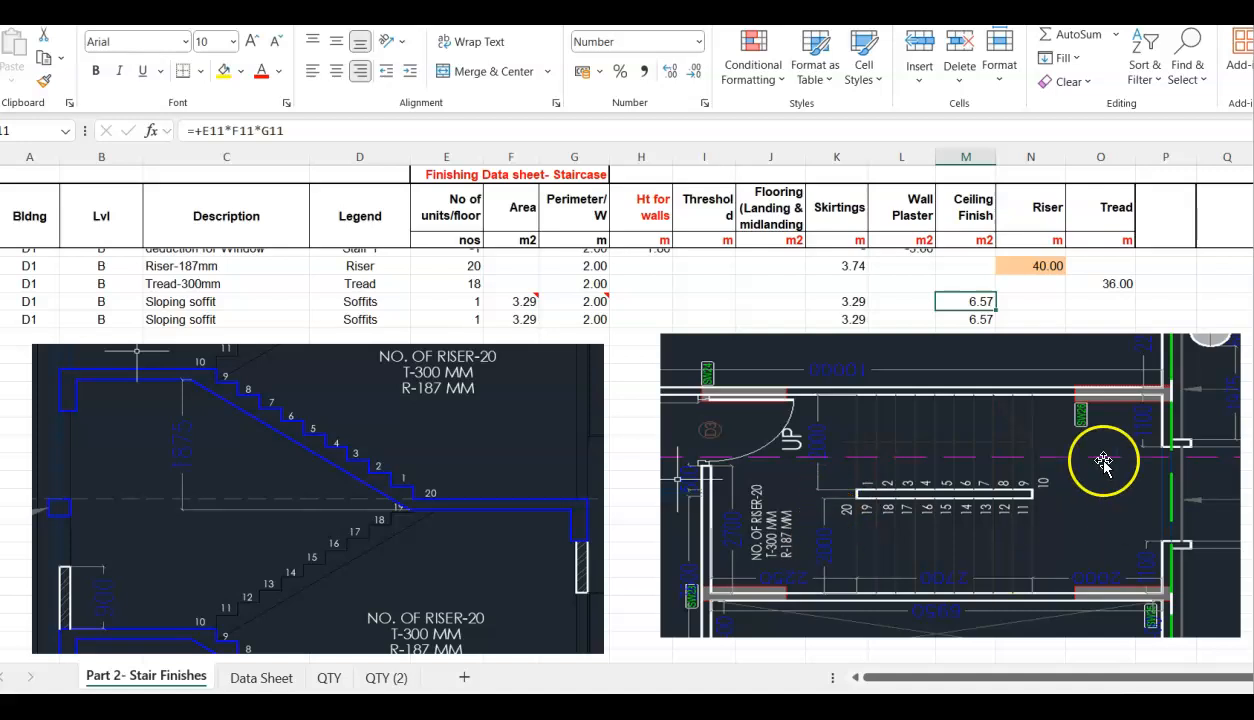
key("F2")
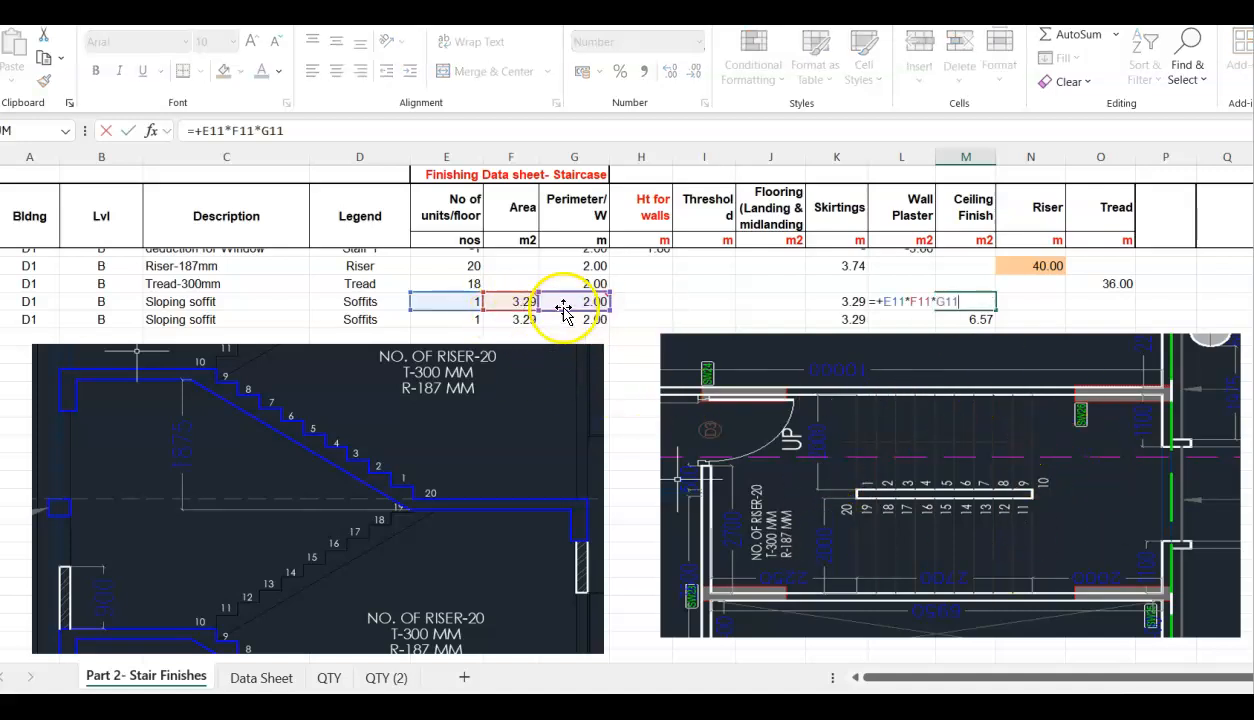
mouse_move(590, 313)
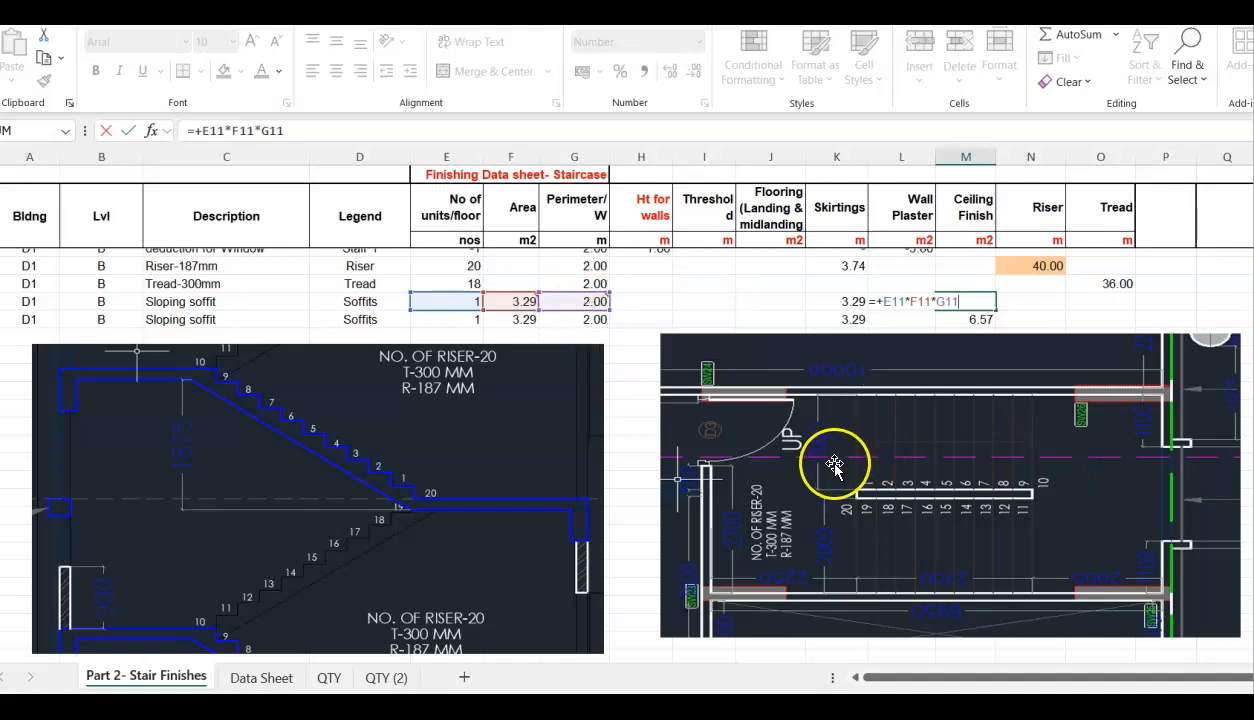
key("Escape")
left_click(966, 318)
scroll(1040, 326, "up", 1)
key("F2")
key("Escape")
left_click_drag(964, 278, 974, 380)
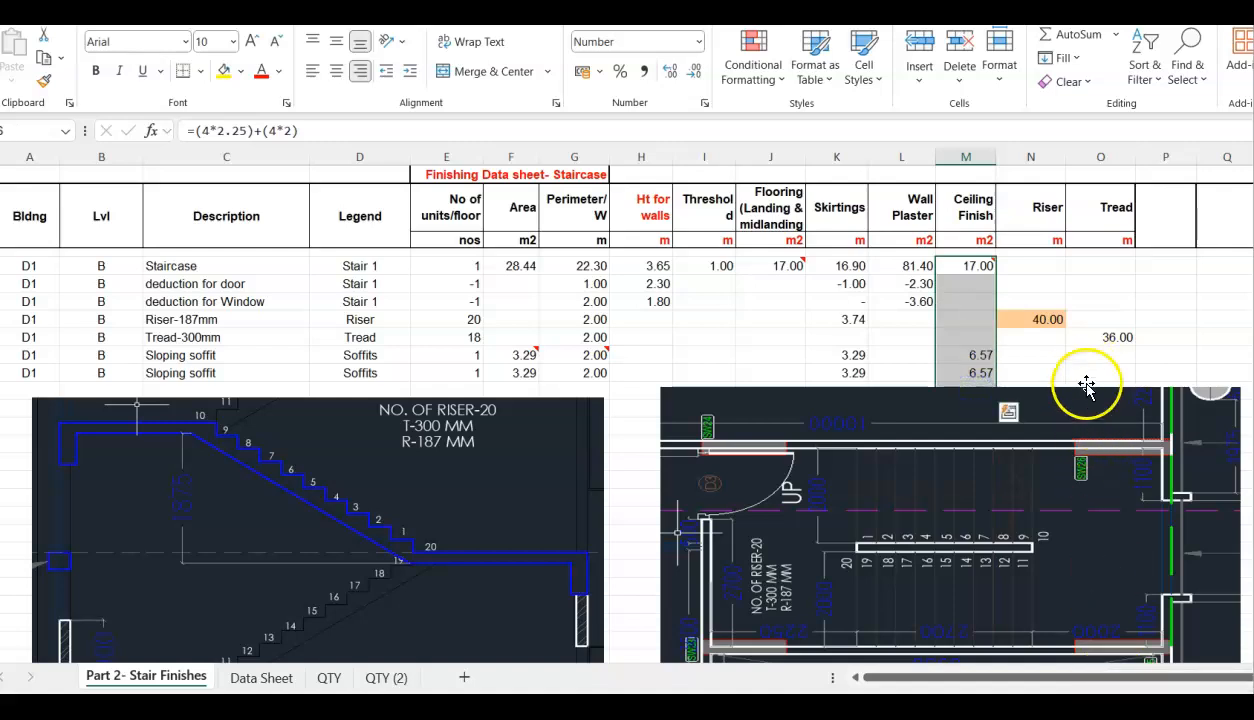
- Inspect the riser and tread quantity formulas, tracing their references to the number of units and the width
left_click(1040, 318)
key("F2")
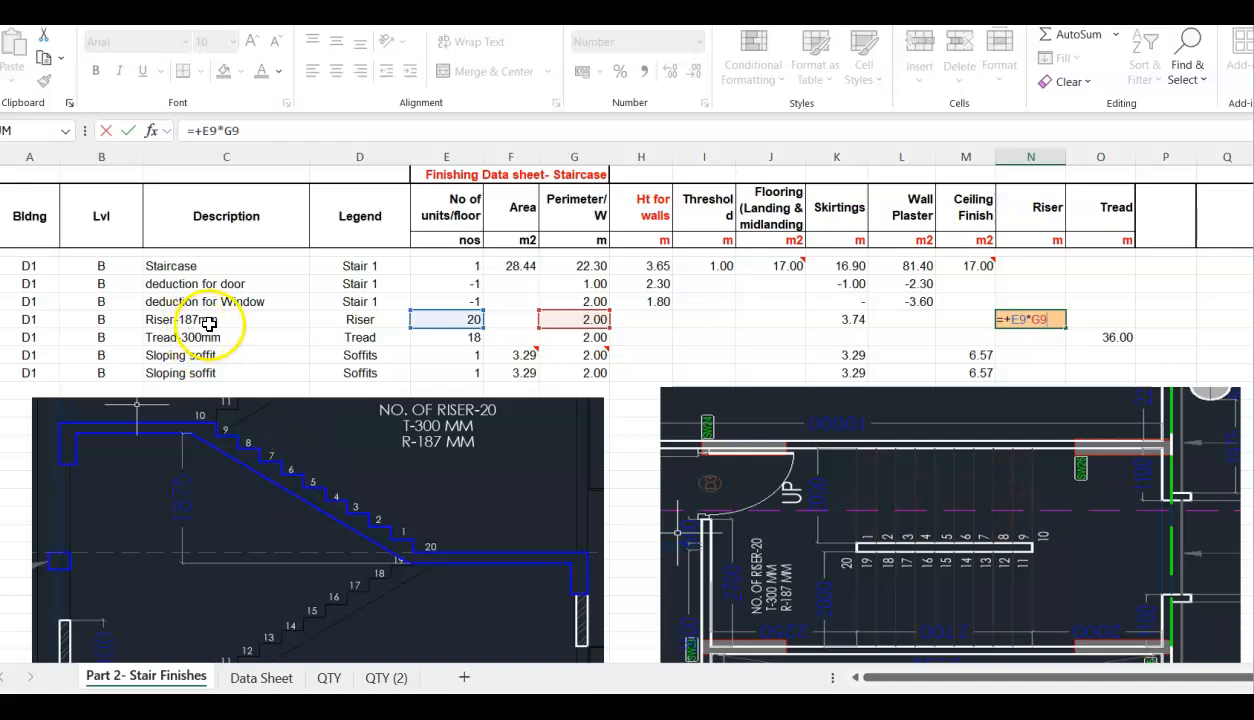
key("Return")
left_click(1108, 337)
double_click(1110, 337)
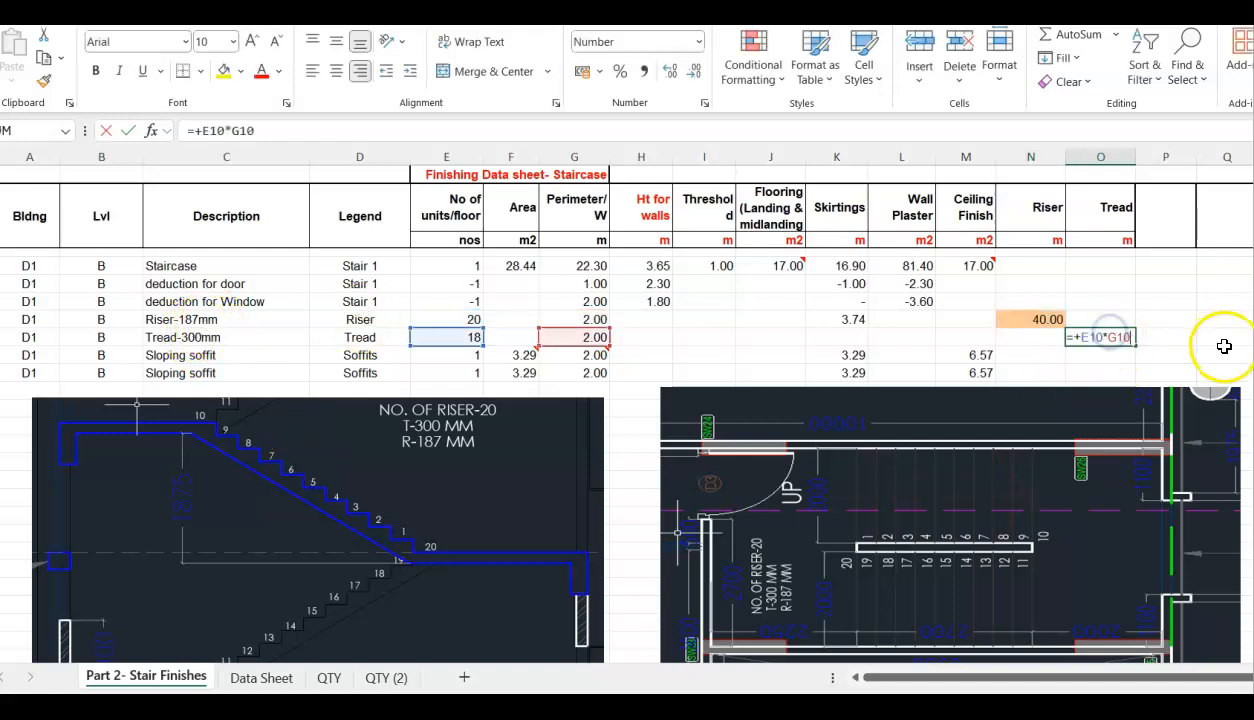
key("Escape")
- Add a Painting heading in the empty column beside Tread
left_click(1166, 218)
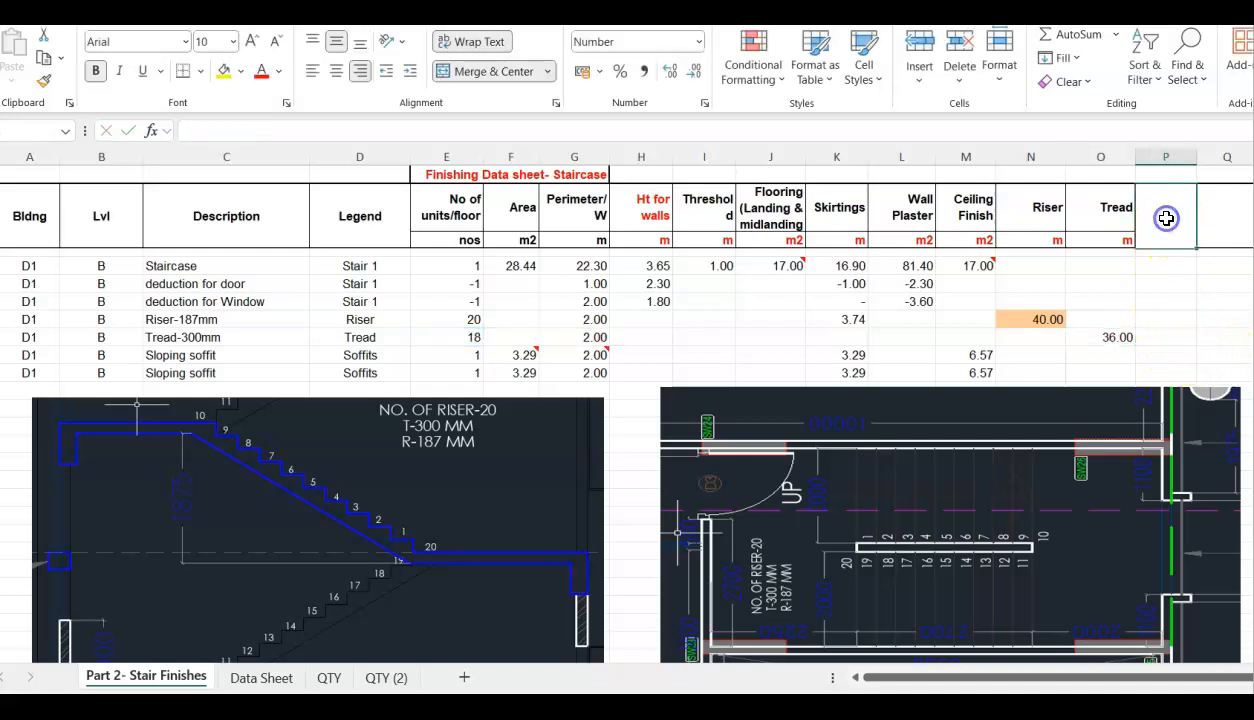
type("PAinting")
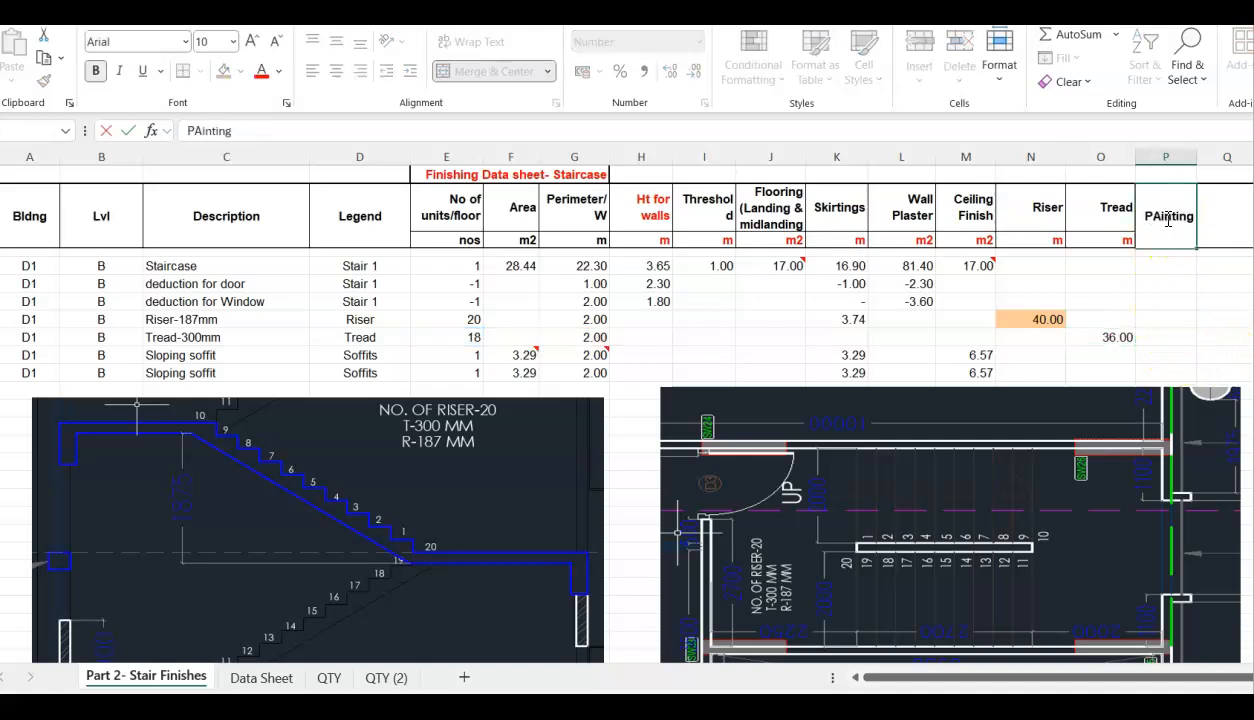
key("Return")
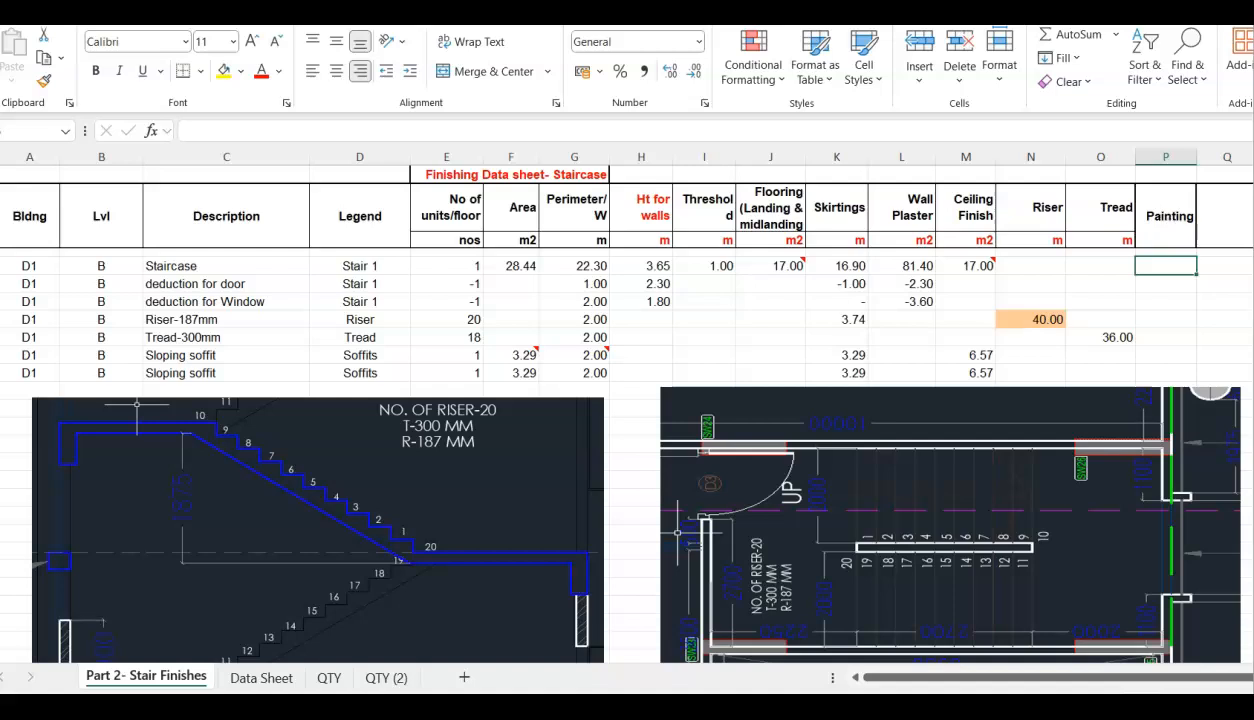
- Calculate the staircase painting quantity in P6 as wall plaster plus ceiling finish with =L6+M6
key("Left")
key("Left")
key("Left")
key("Left")
type("+")
key("Left")
key("Left")
key("Left")
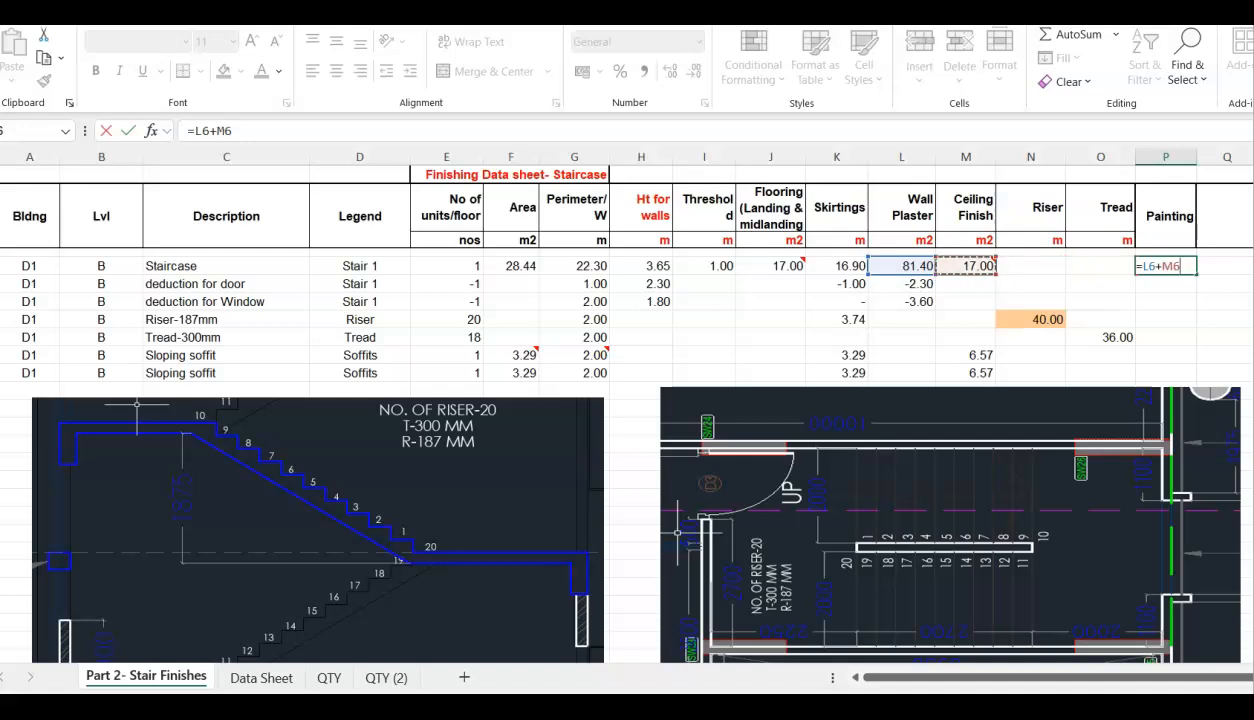
key("Return")
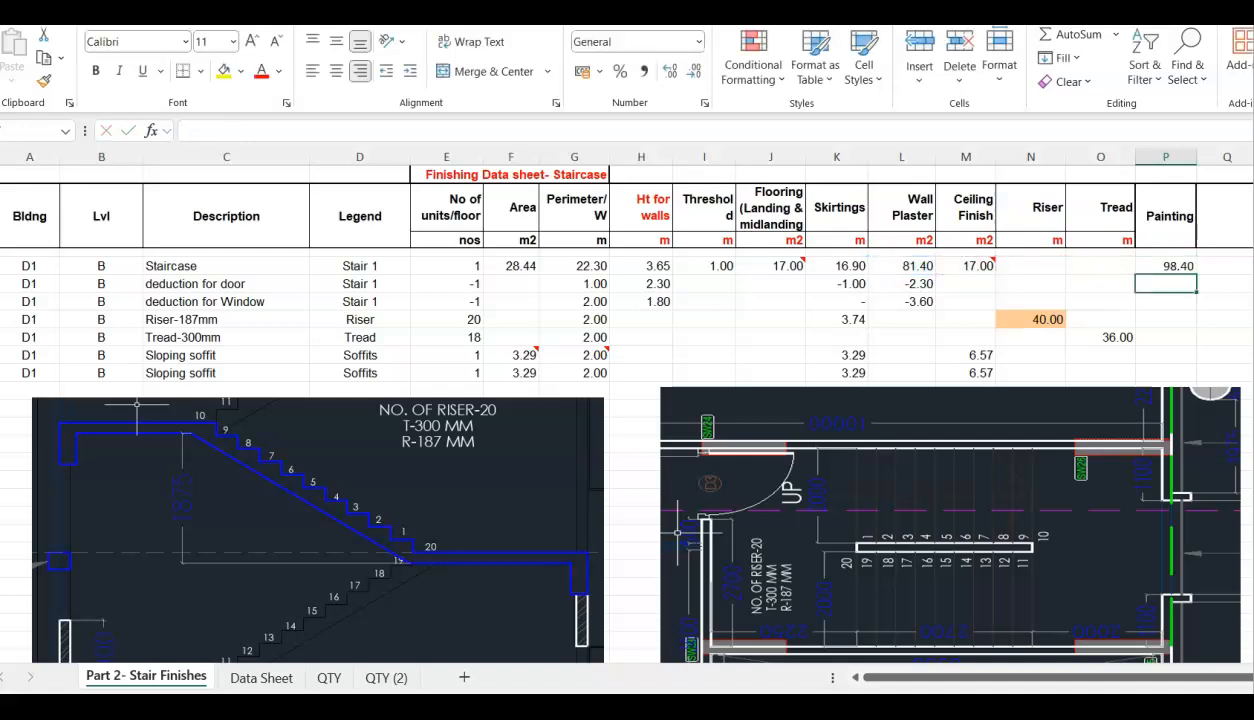
- Copy the painting formula down through the deduction, riser, tread and both sloping soffit rows
key("Down")
key("ctrl+d")
key("Down")
key("Down")
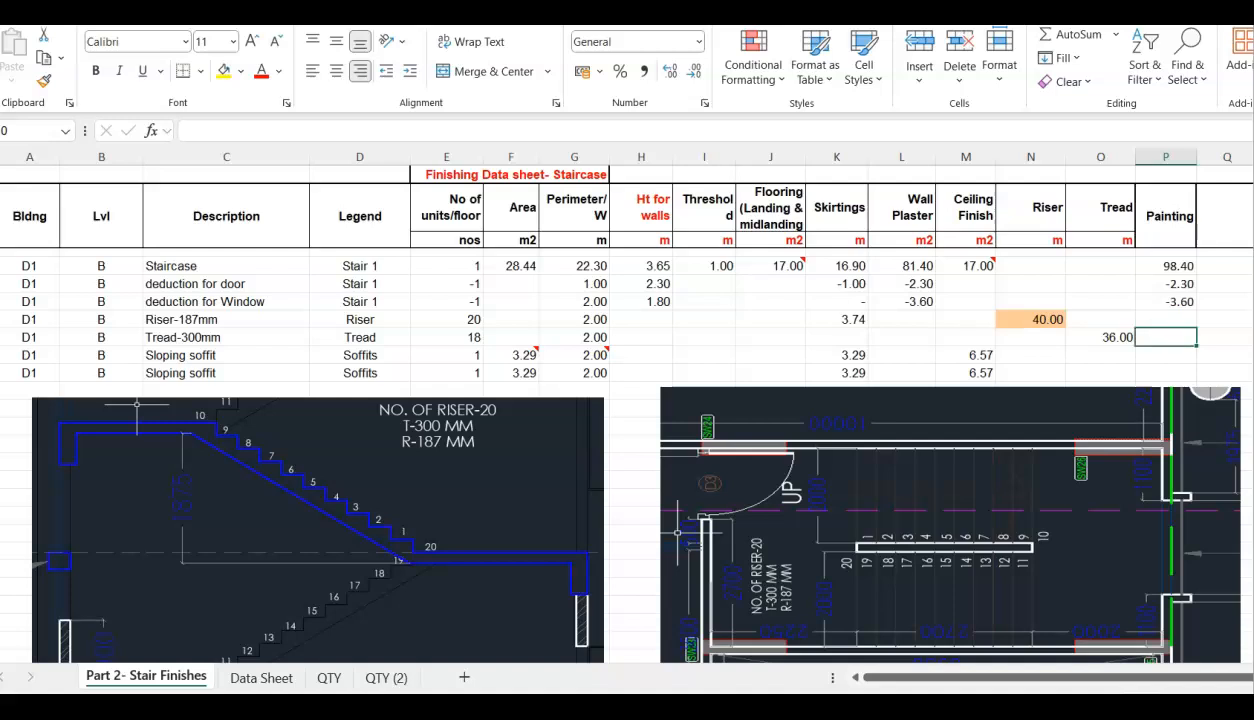
key("ctrl+d")
key("Down")
key("Down")
key("ctrl+d")
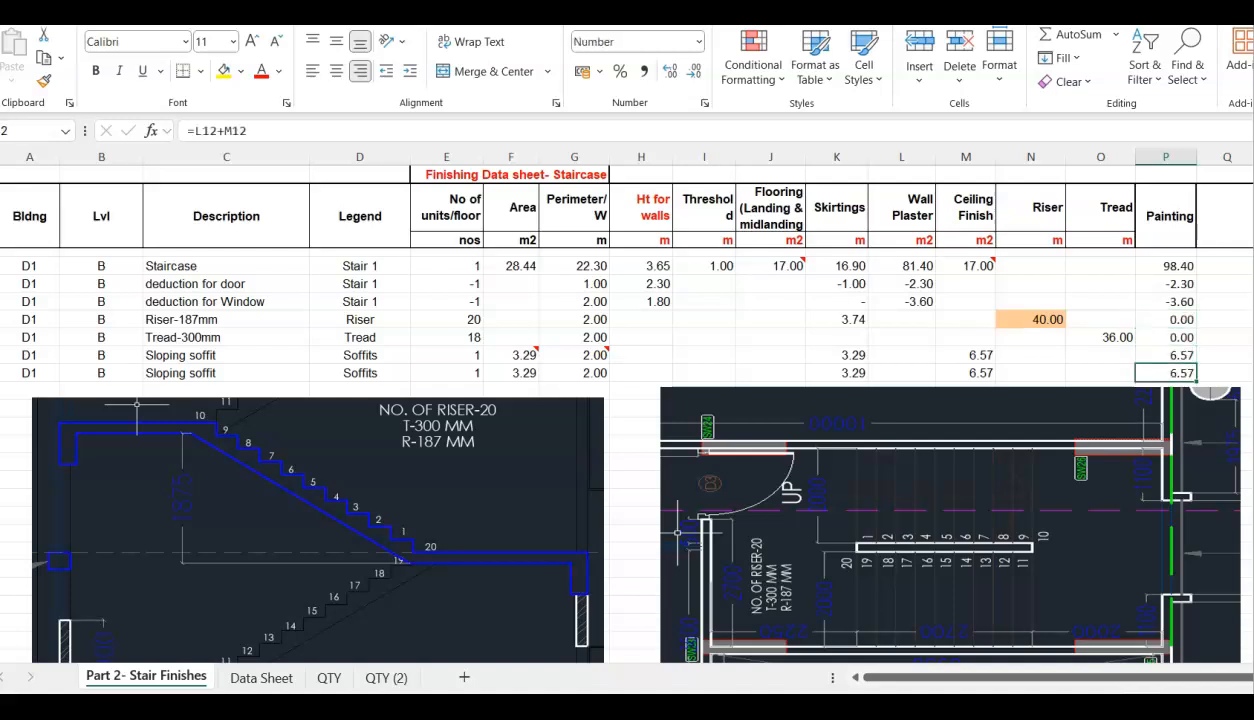
- Check the door deduction's painting formula and highlight all the painting quantities from the staircase to the last sloping soffit
left_click(1175, 283)
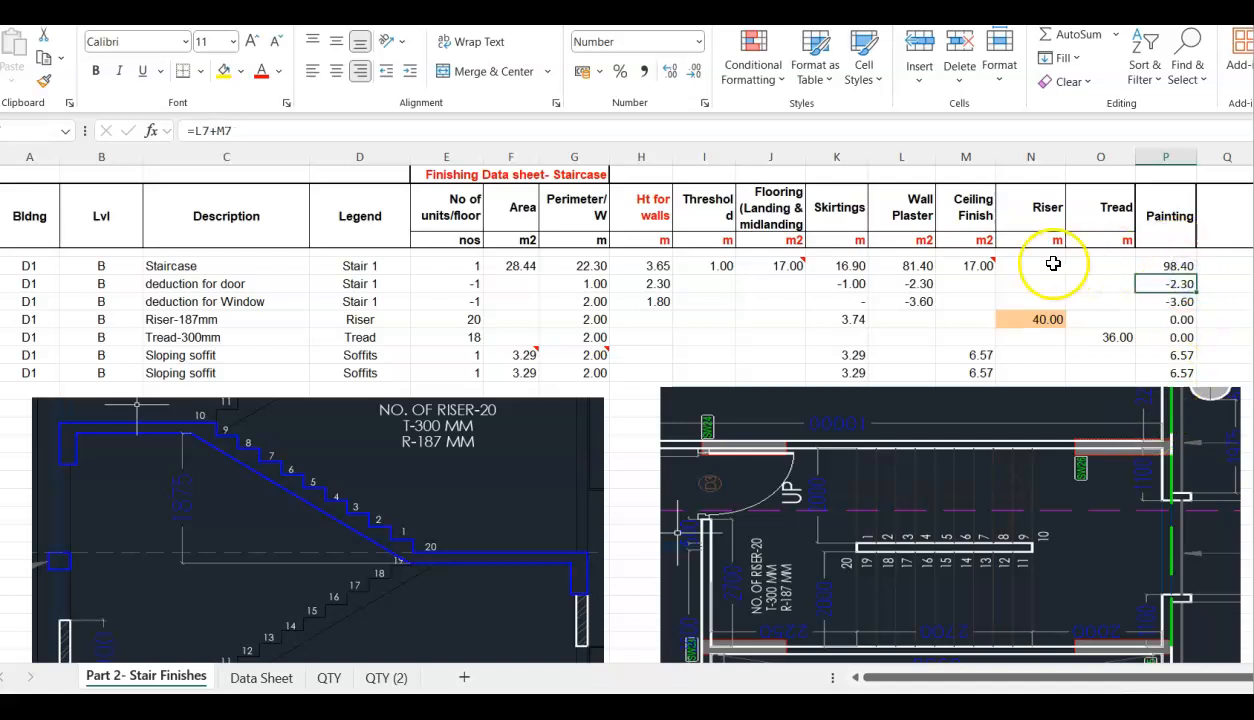
left_click_drag(1176, 266, 1175, 379)
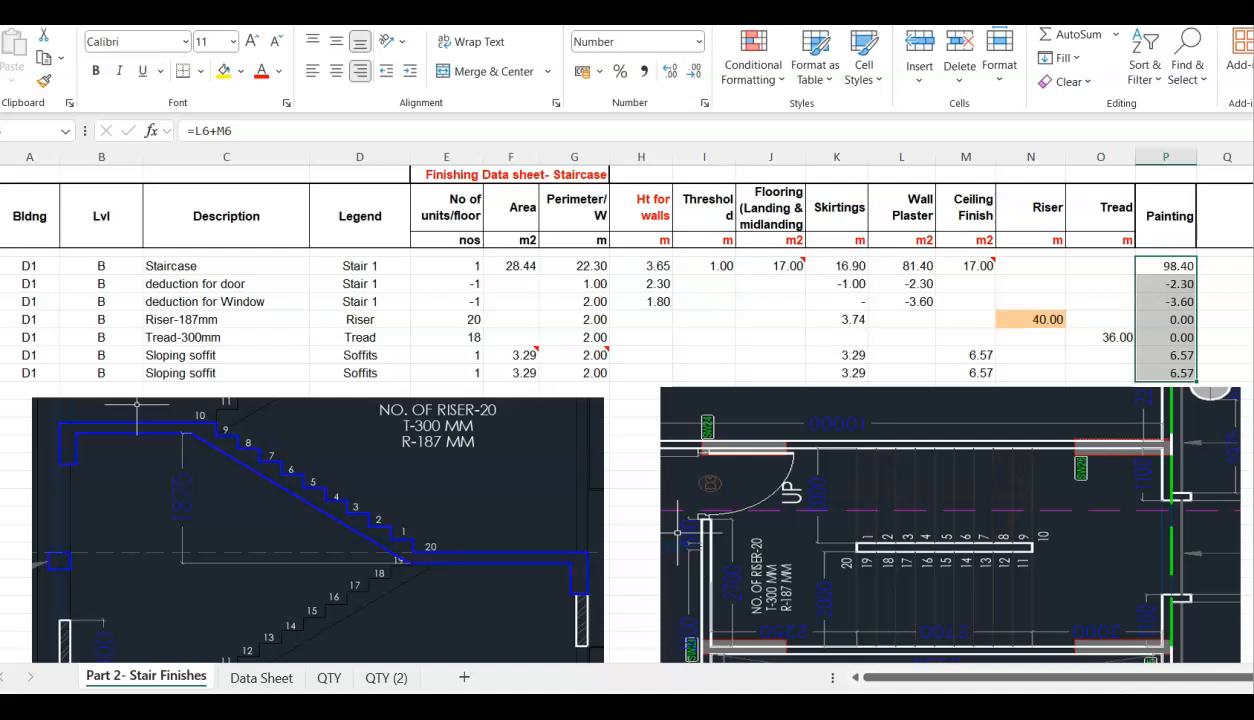
left_click(1027, 682)
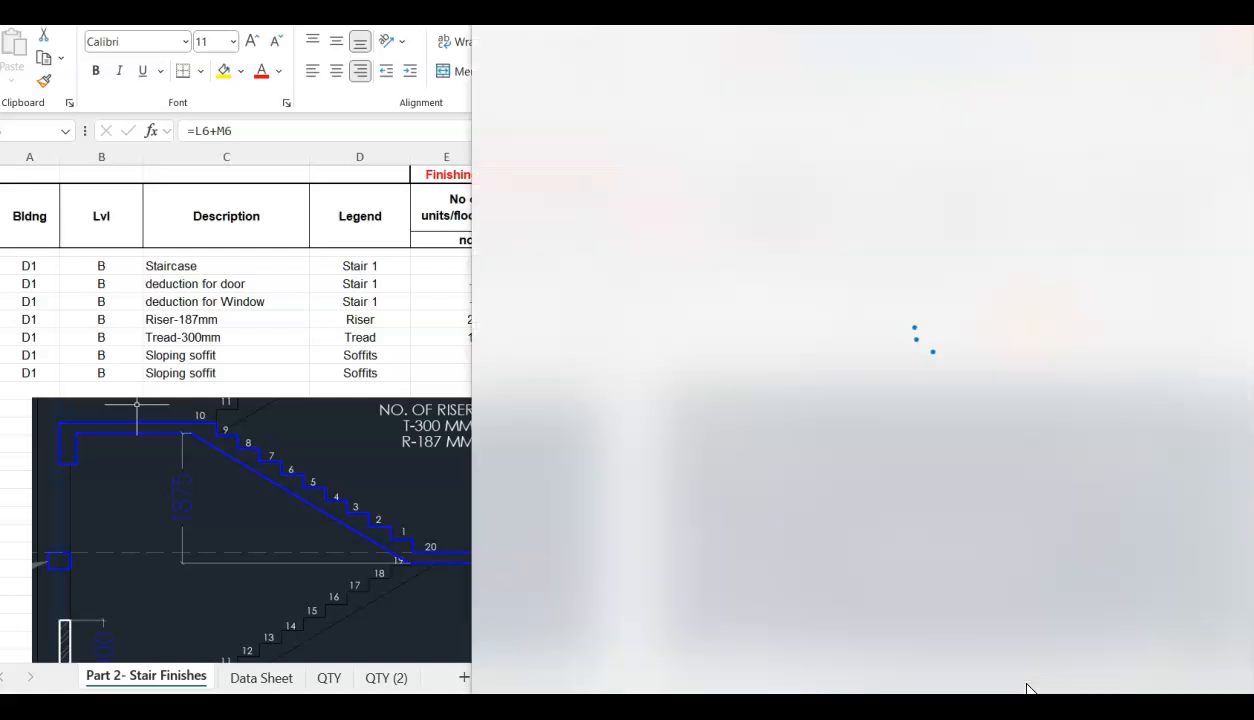